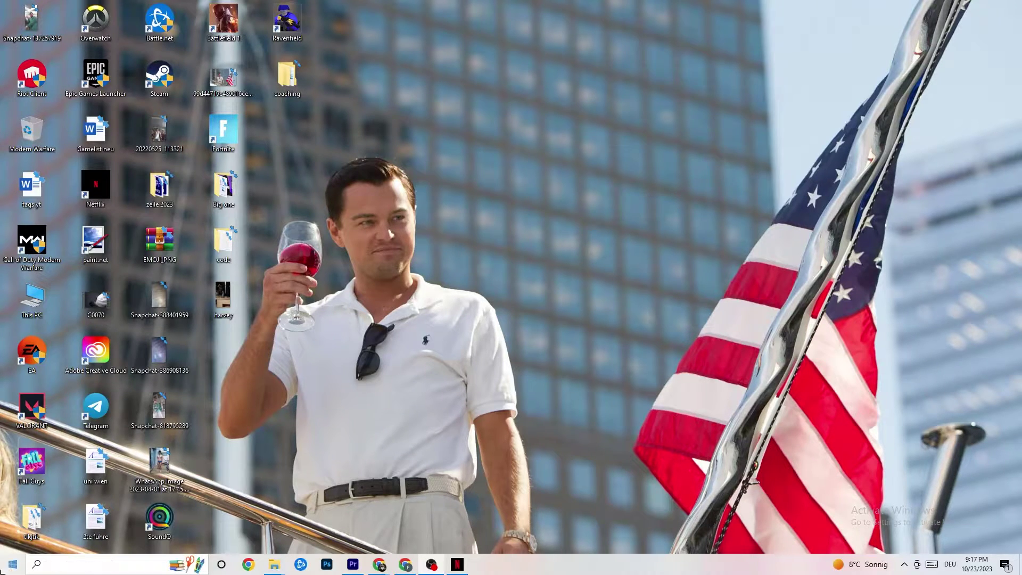
Step: Open the System display settings in Windows Settings and select display 1
left_click(11, 560)
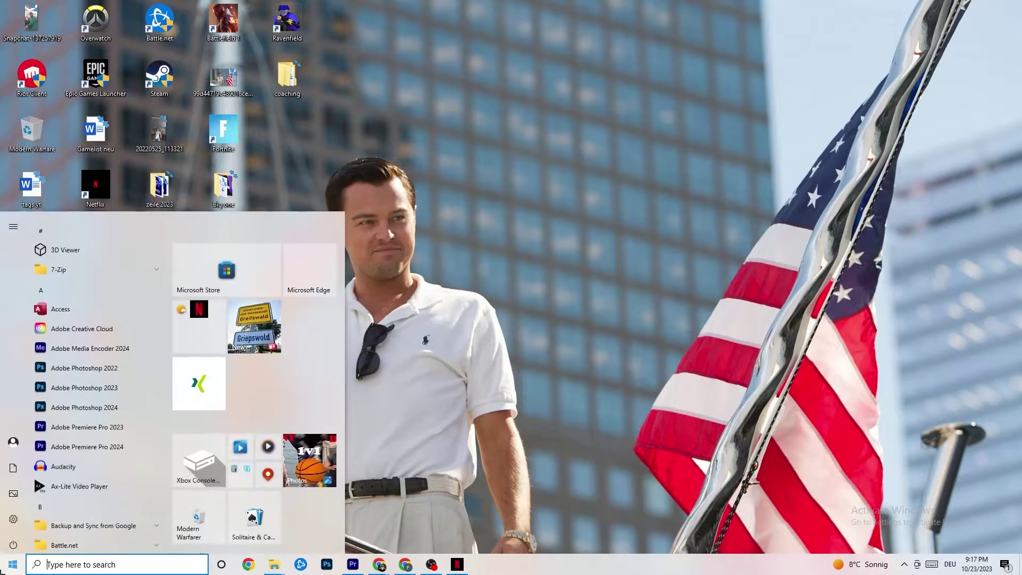
left_click(13, 515)
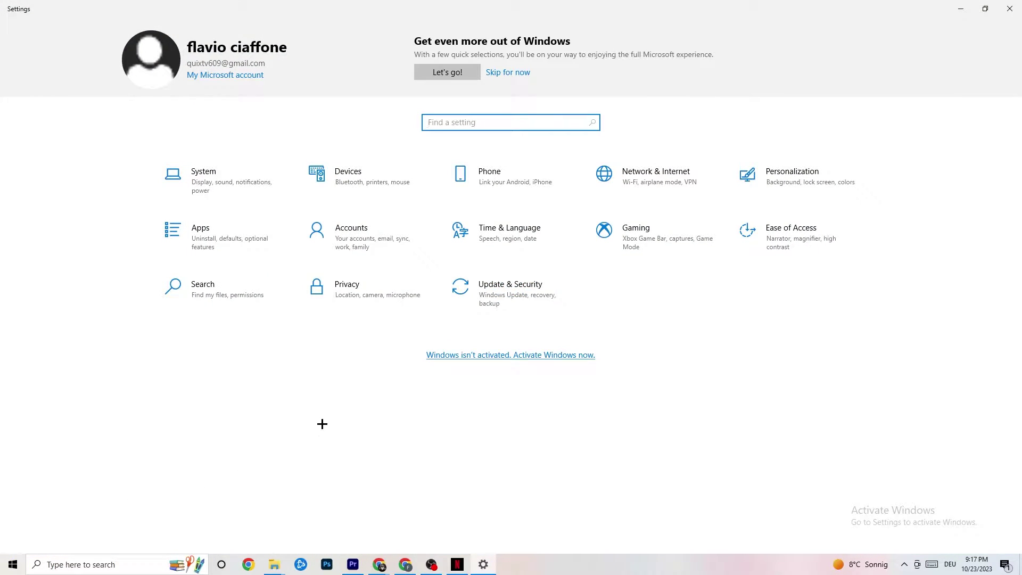
left_click(221, 184)
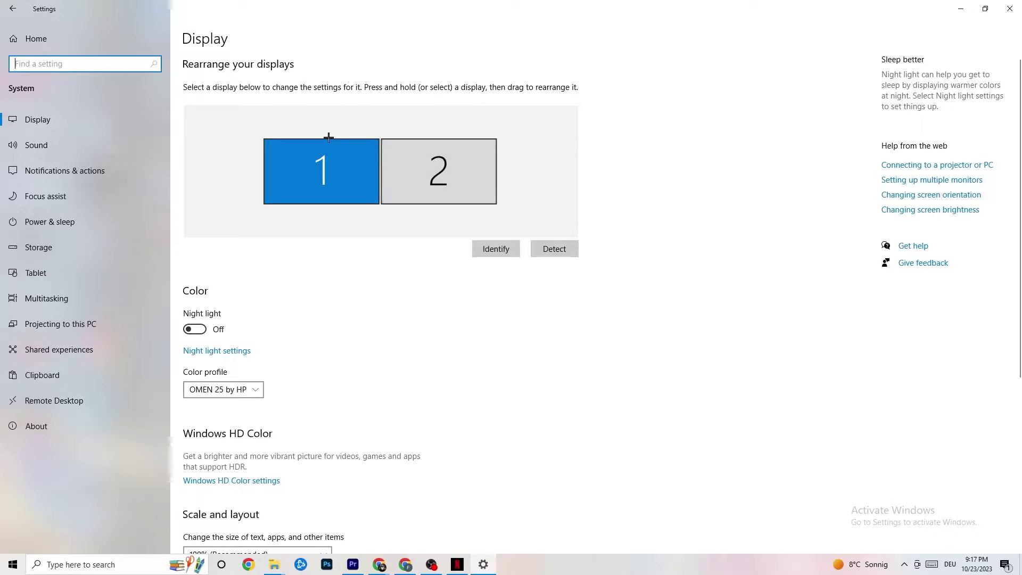
left_click(354, 179)
scroll(328, 218, "down", 5)
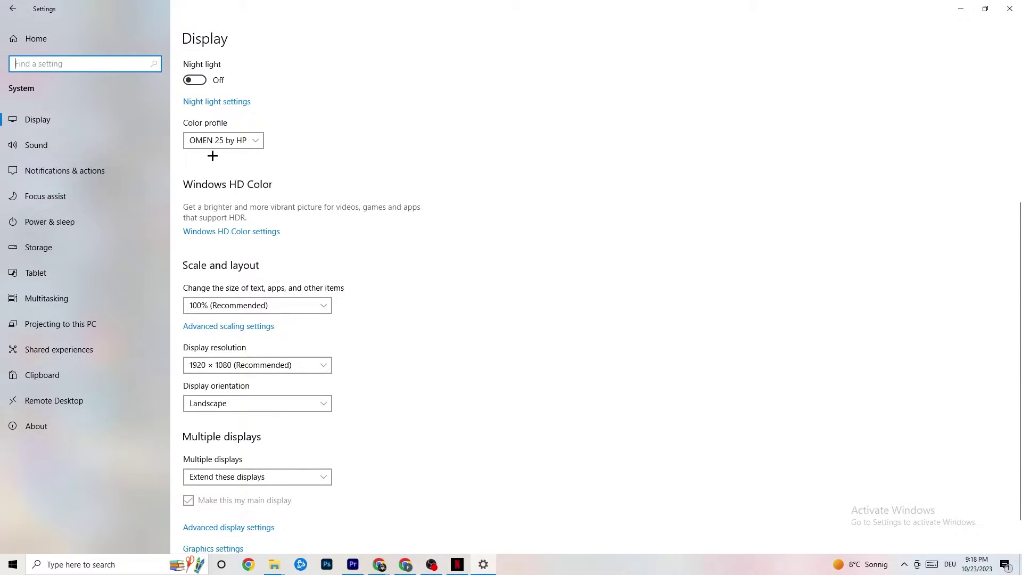
Step: Examine the available color profile, text scaling and display resolution options for display 1
left_click(229, 139)
left_click(230, 138)
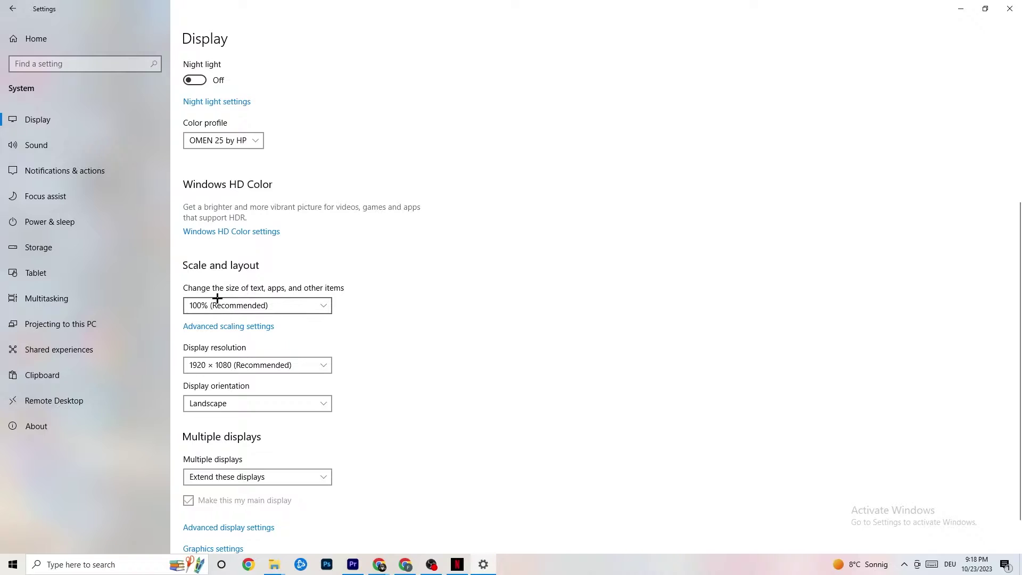
left_click(313, 305)
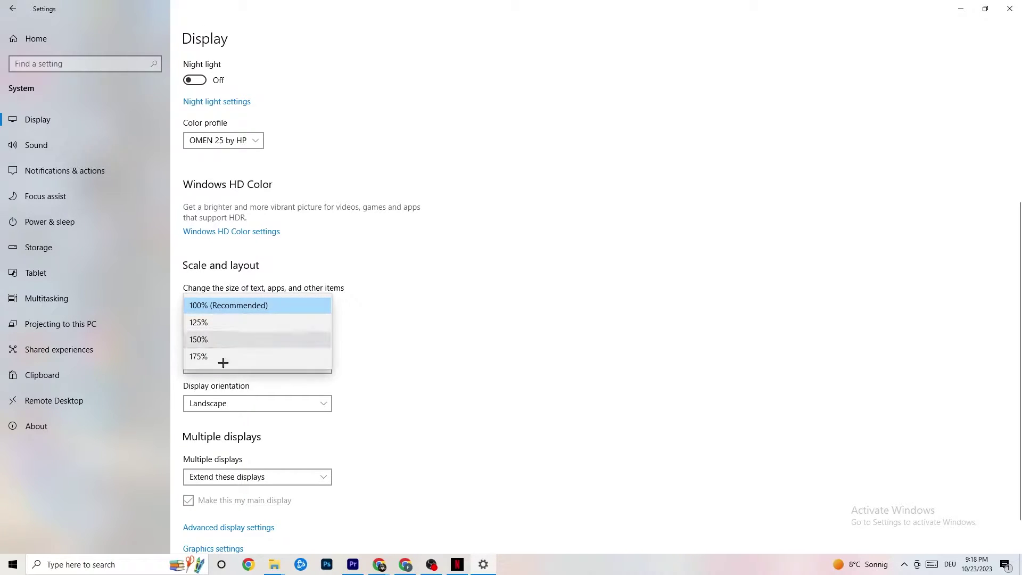
left_click(438, 261)
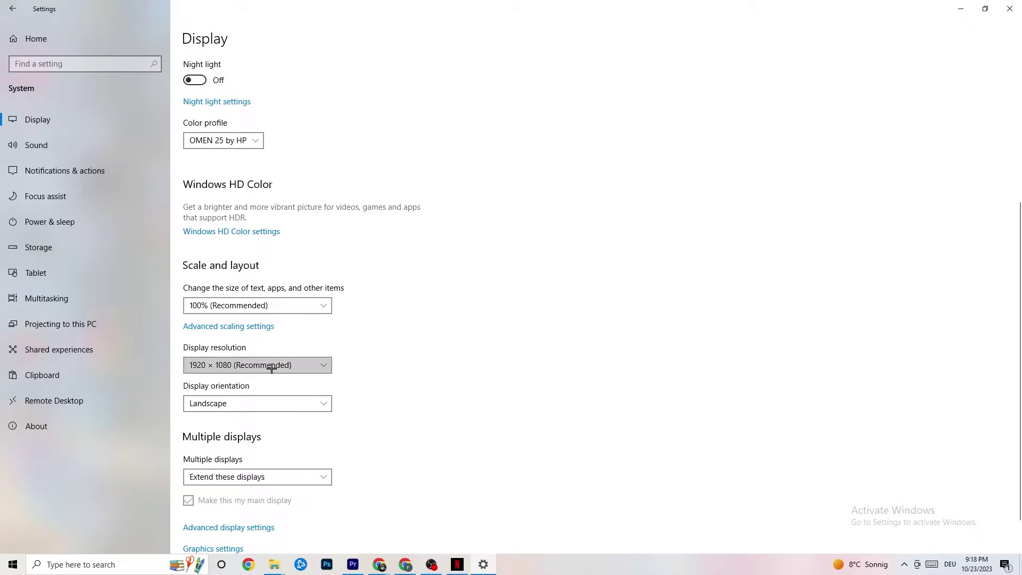
left_click(322, 365)
left_click(447, 331)
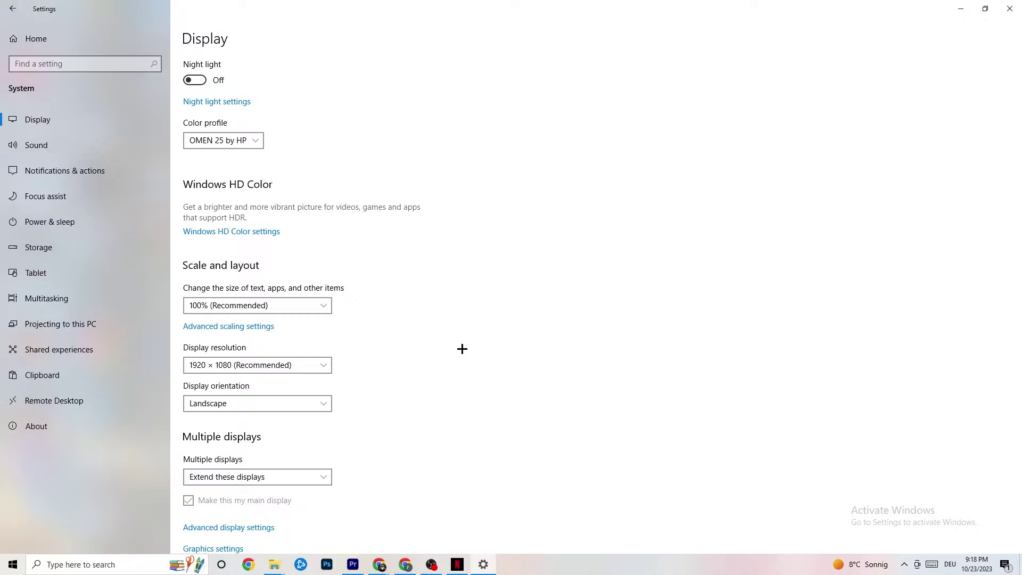
left_click(322, 363)
left_click(425, 343)
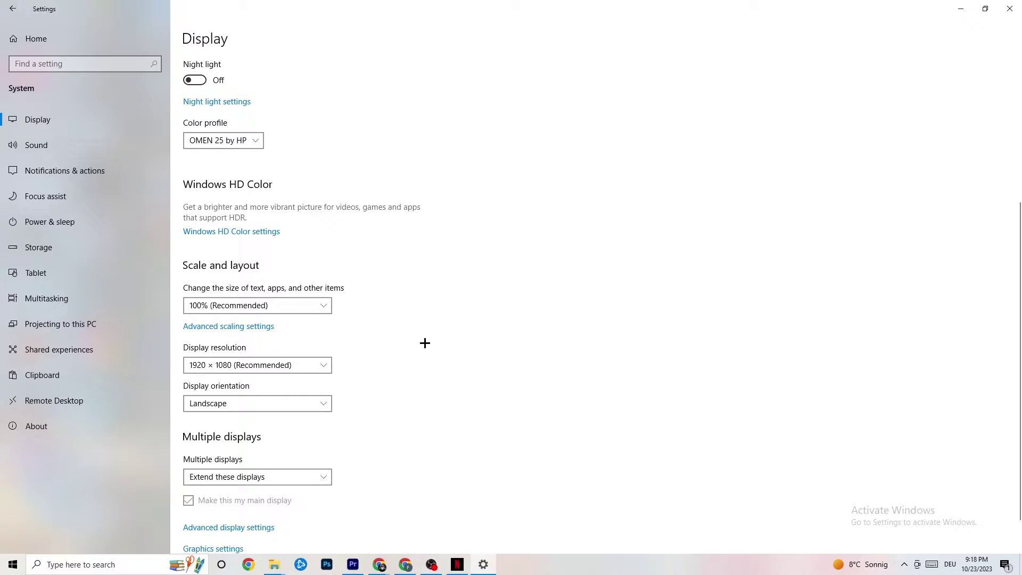
Step: Open the Storage Sense configuration and check the options for how long recycle bin files are kept
left_click(67, 254)
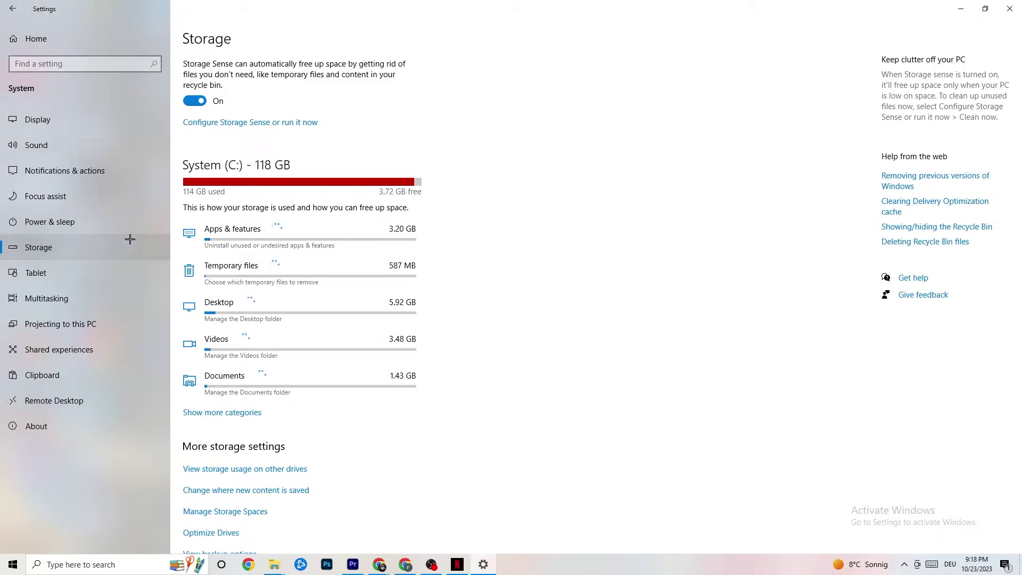
left_click(296, 128)
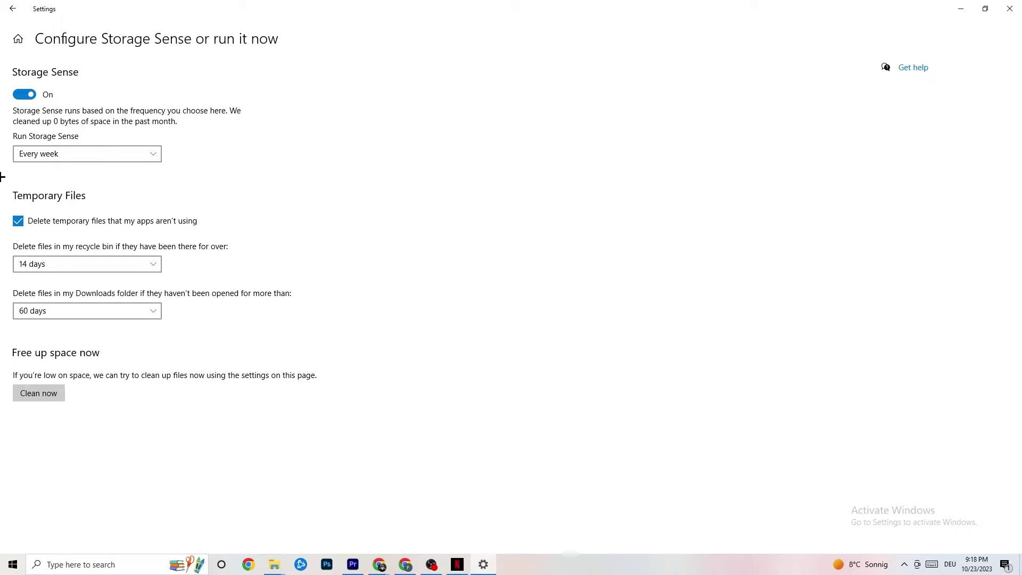
left_click(106, 264)
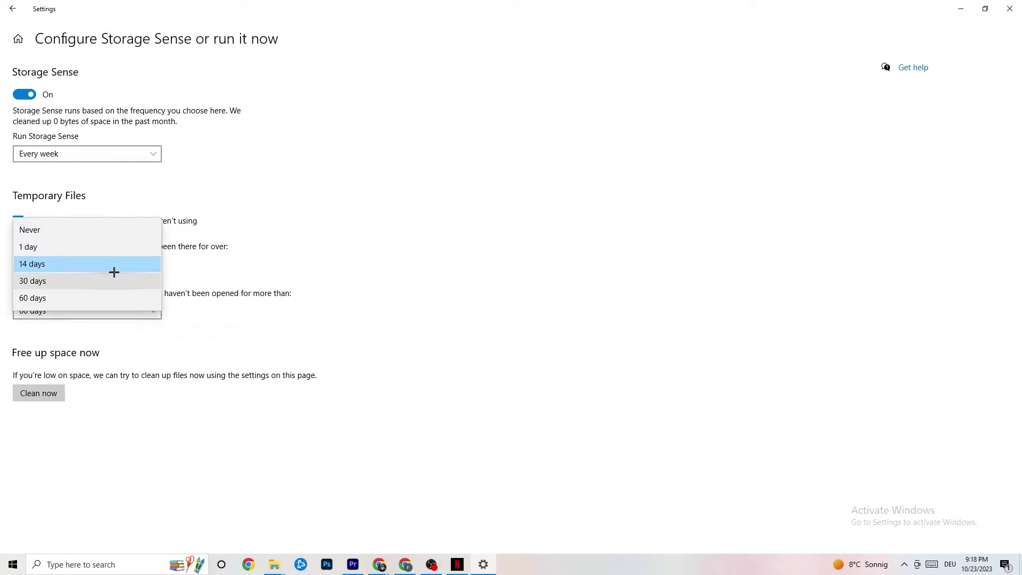
left_click(229, 208)
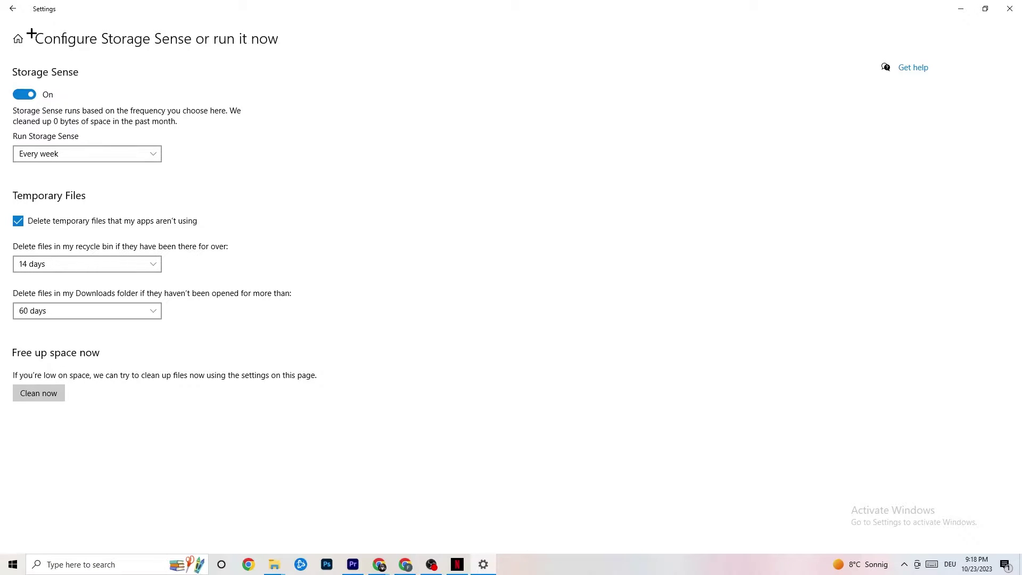
left_click(9, 5)
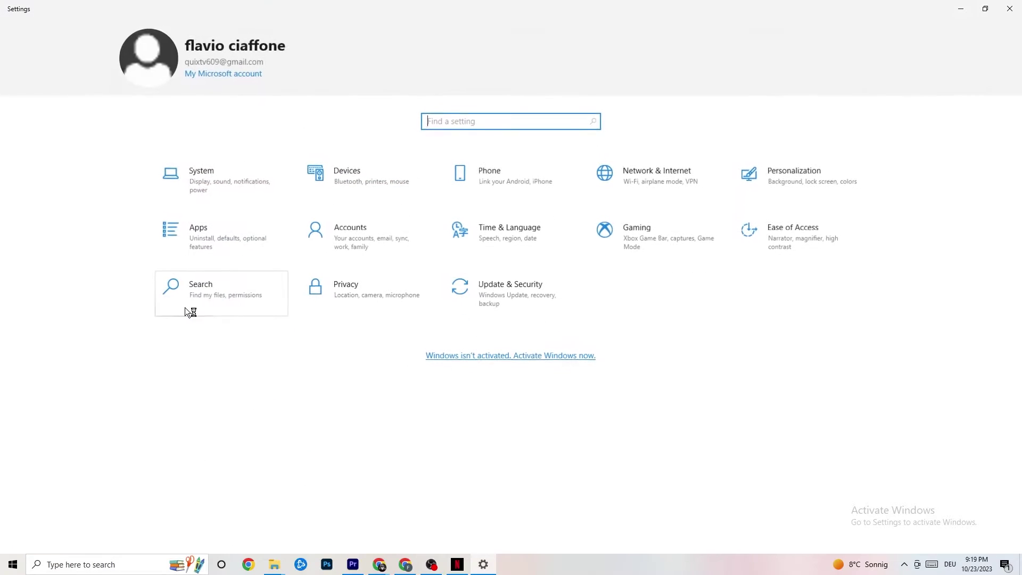
Step: Review the available power plans through the additional power settings of Power & sleep, and return to the Settings home page
left_click(230, 192)
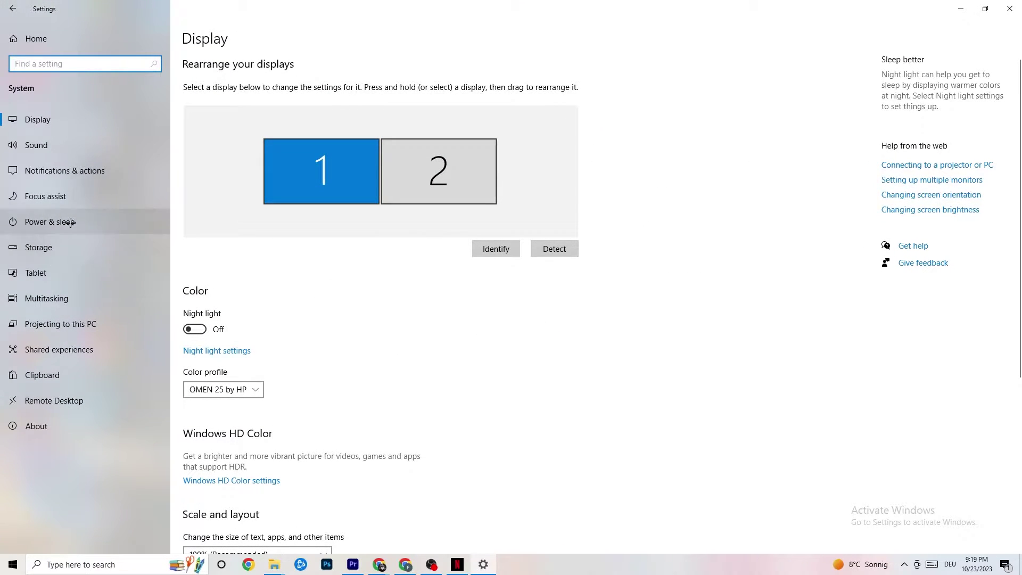
left_click(38, 218)
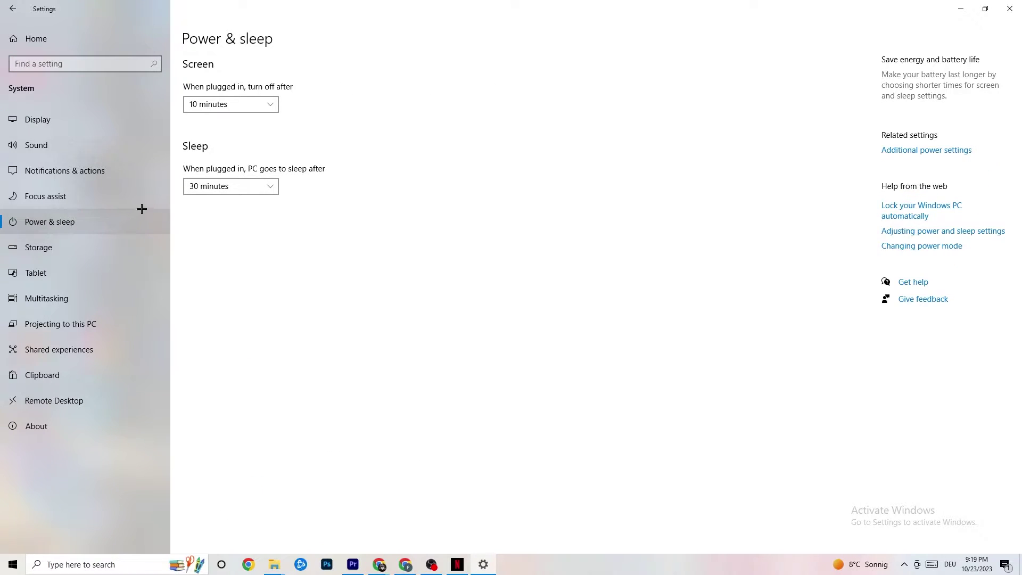
left_click(914, 155)
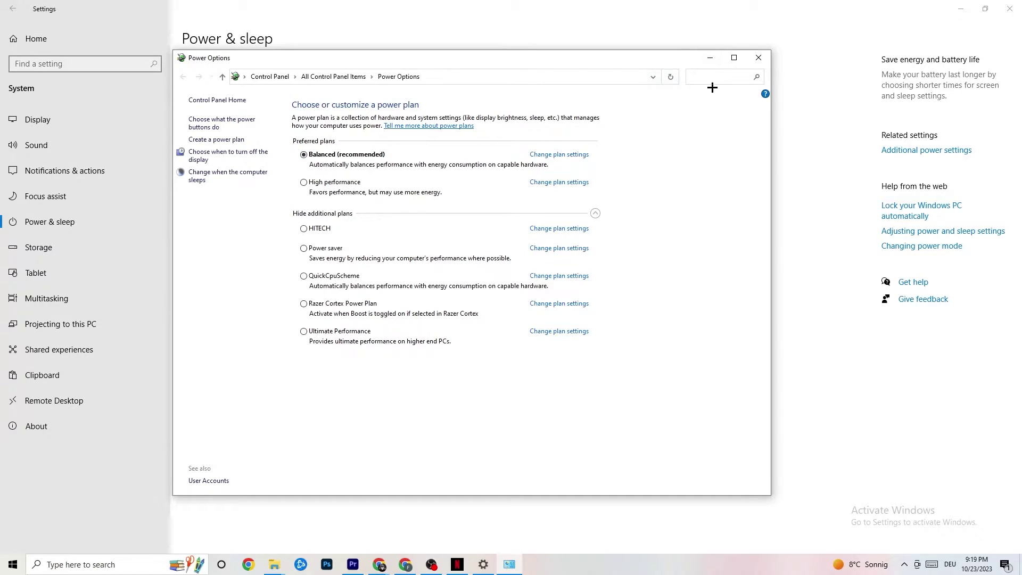
left_click(759, 59)
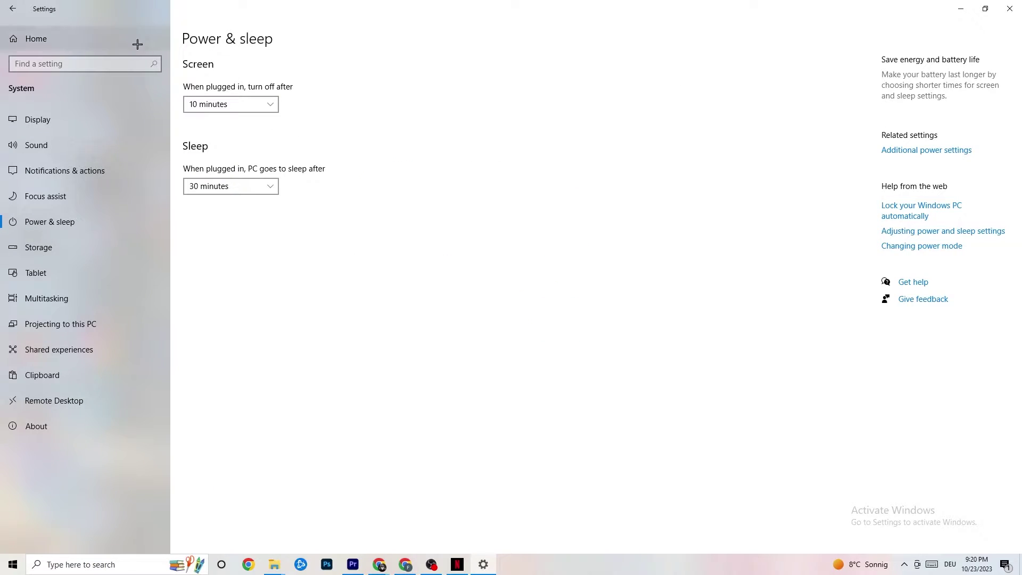
left_click(17, 7)
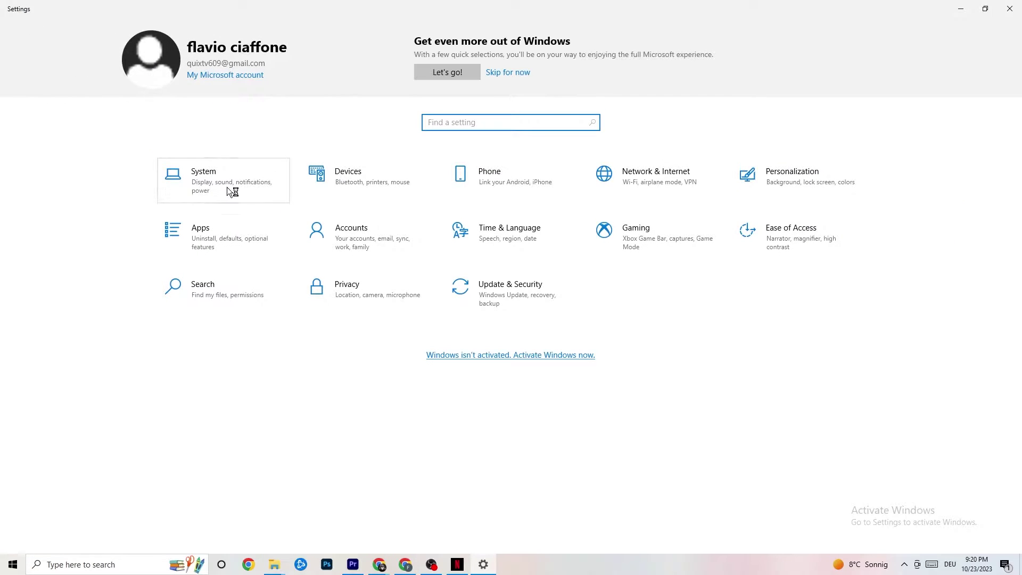
Step: Examine the Xbox Game Bar settings in the Gaming category, including its keyboard shortcuts and enable switch
left_click(648, 251)
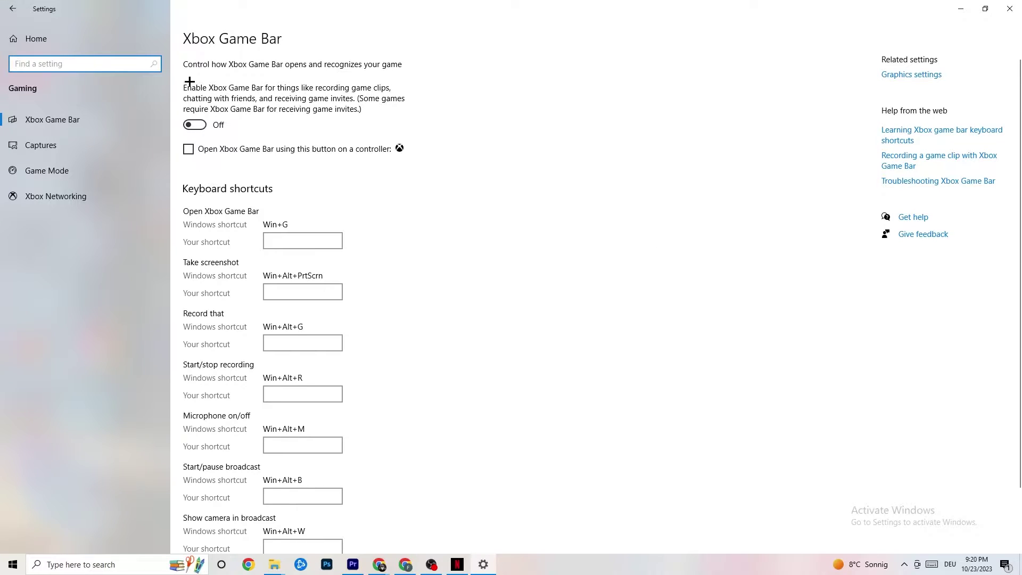
scroll(366, 244, "down", 2)
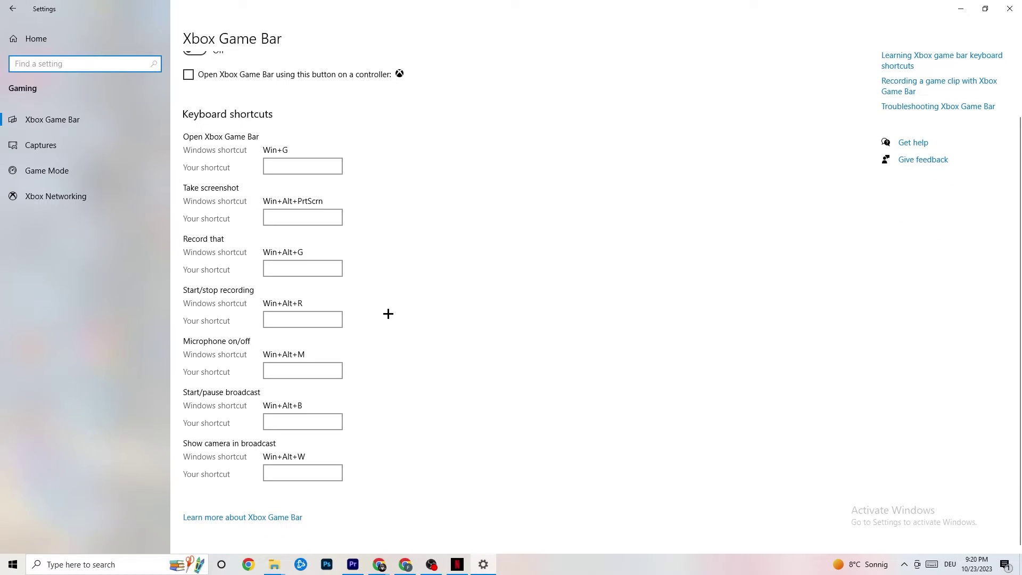
scroll(319, 234, "up", 2)
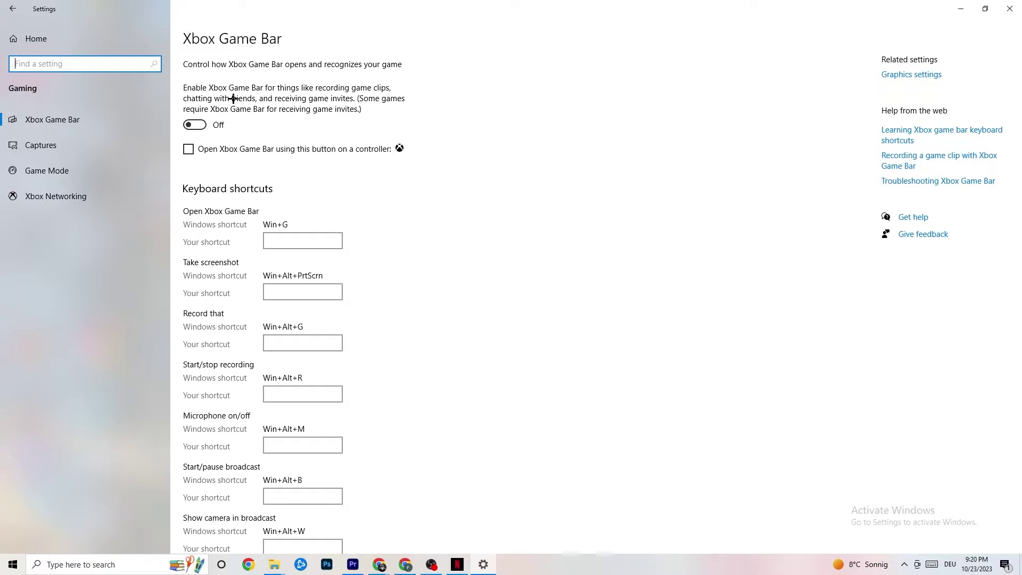
left_click(194, 124)
left_click(220, 125)
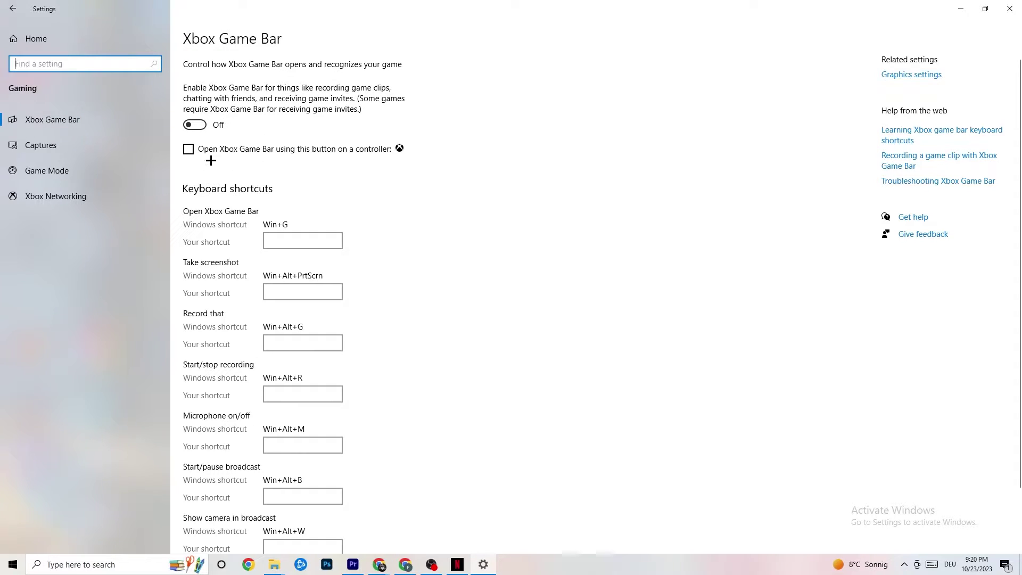
Step: Review the Captures recording options and the Game Mode setting, and return to the Settings home page
left_click(85, 141)
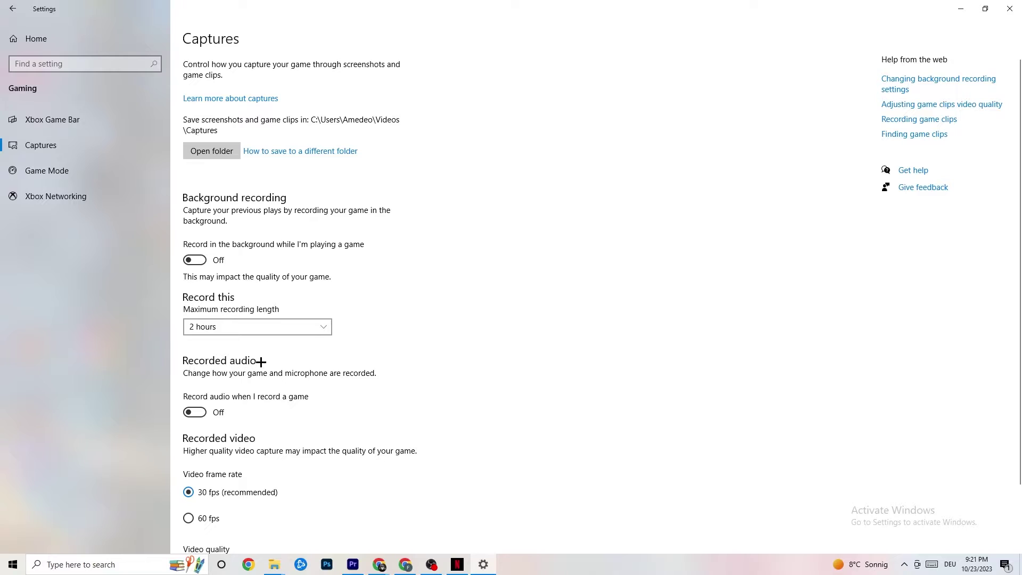
scroll(276, 374, "down", 3)
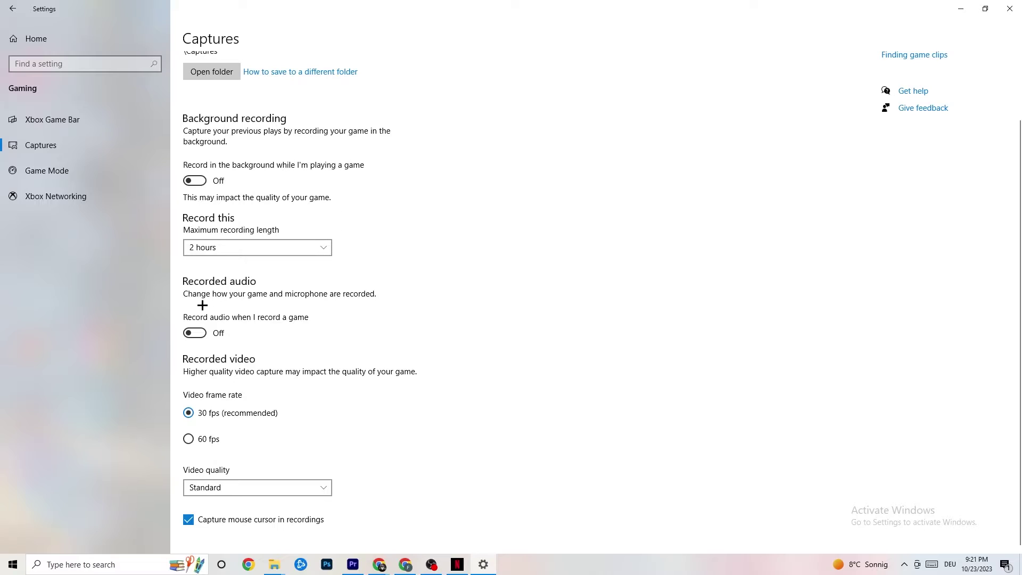
left_click(77, 178)
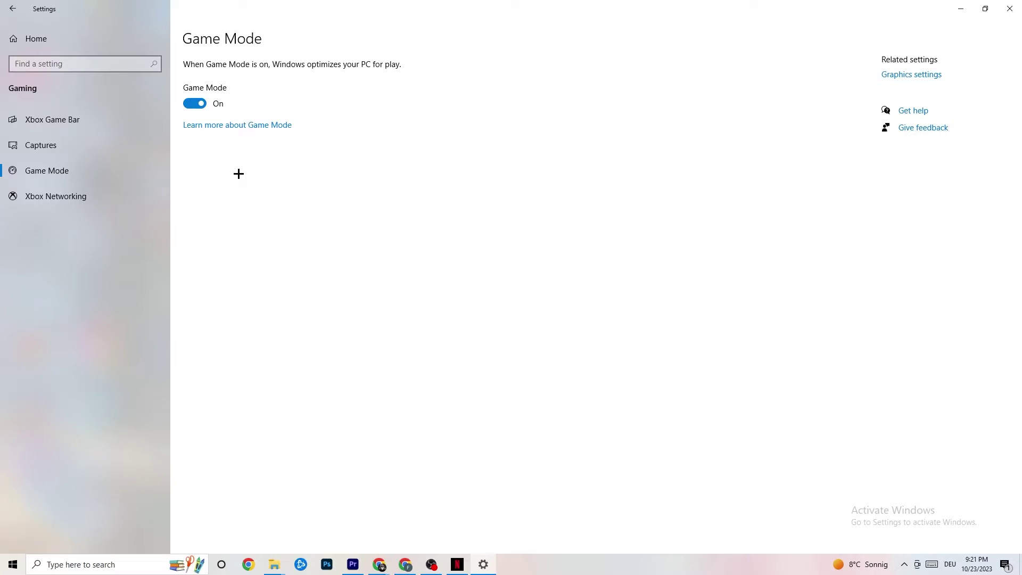
left_click(16, 8)
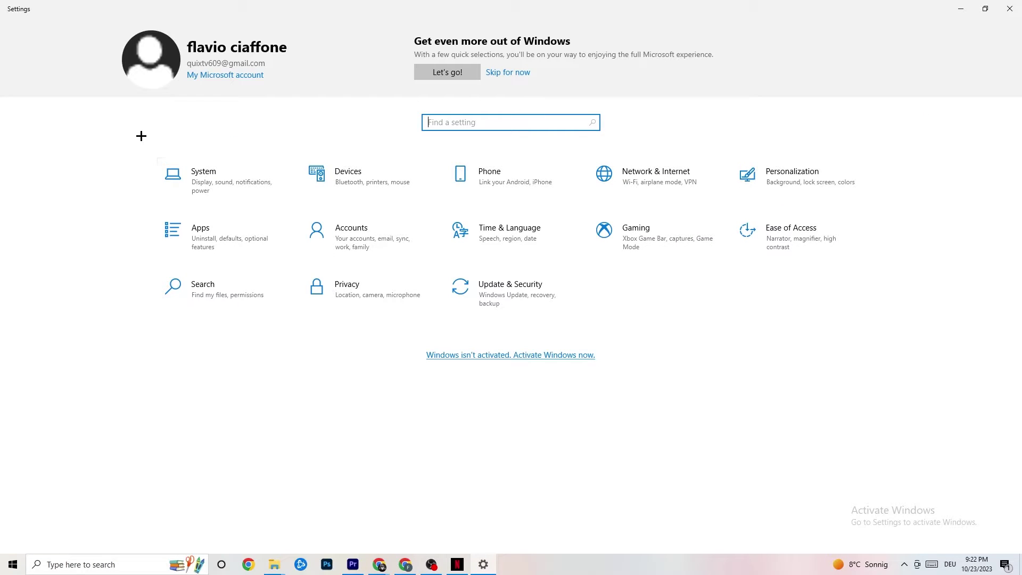
Step: Check the Windows Update and Troubleshoot pages under Update & Security, and close Settings
left_click(530, 302)
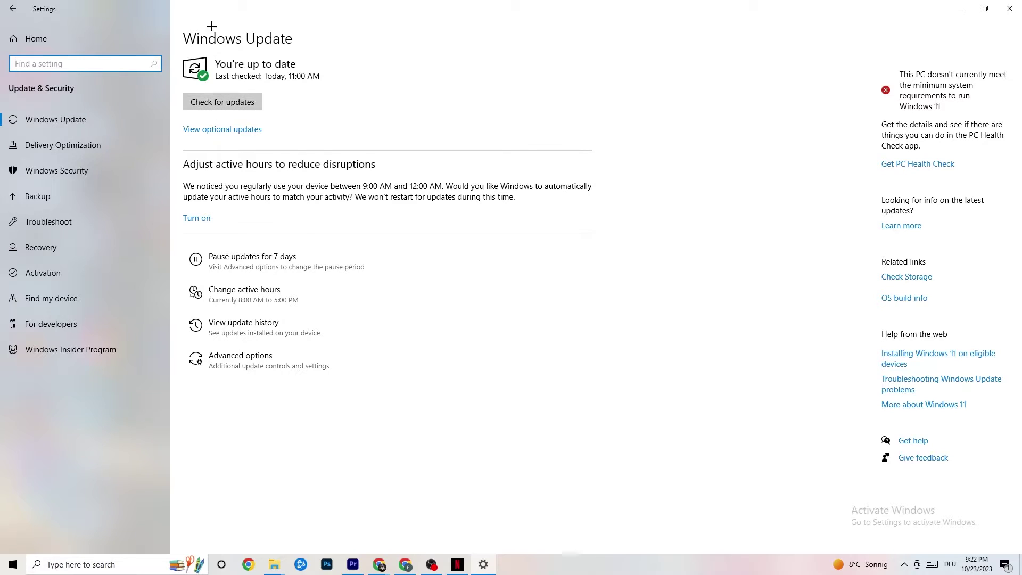
left_click(308, 75)
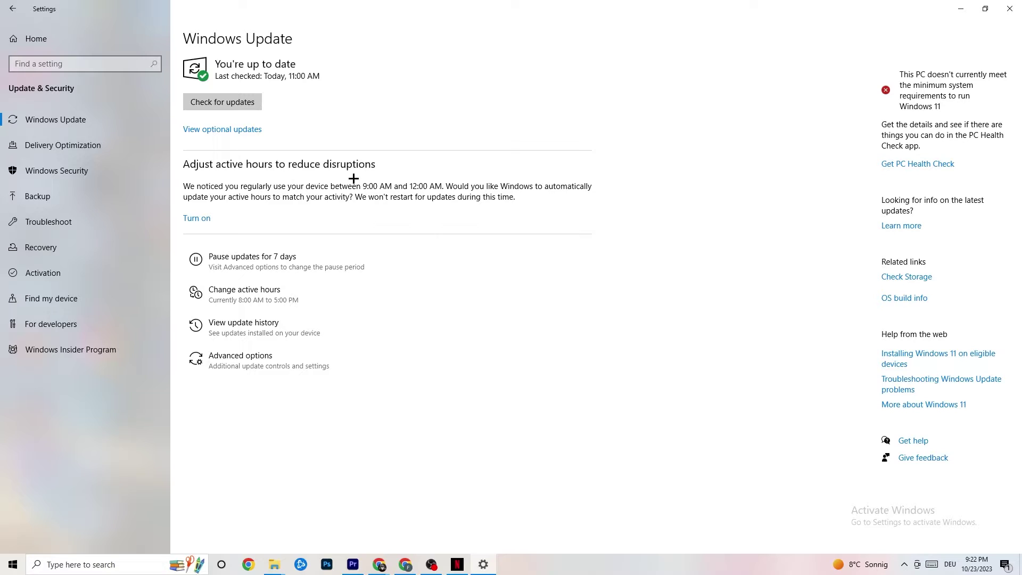
left_click(83, 223)
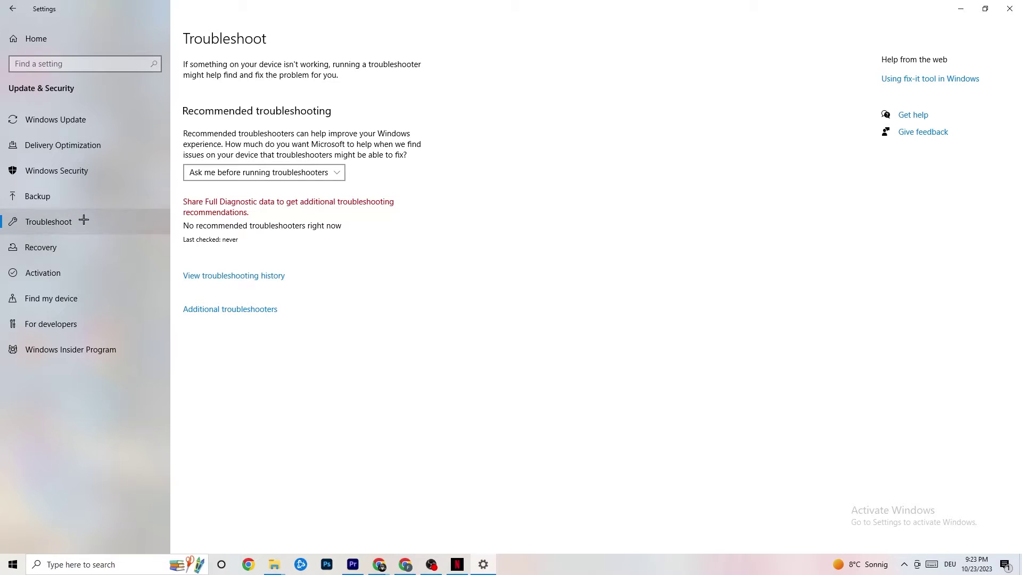
left_click(1007, 5)
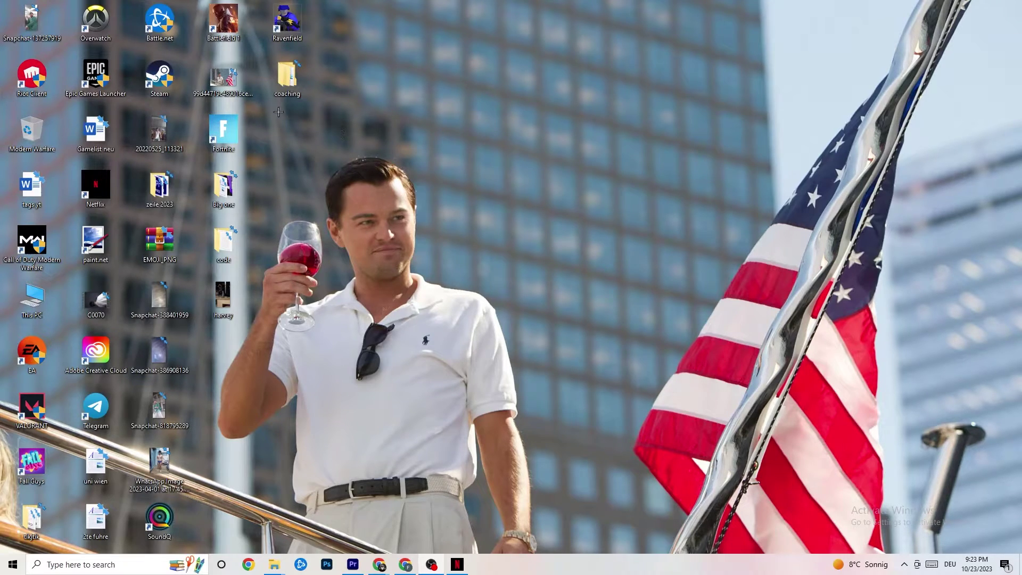
Step: Move the Steam shortcut to an empty area of the desktop and view its available actions, such as Run as administrator
left_click_drag(162, 79, 545, 191)
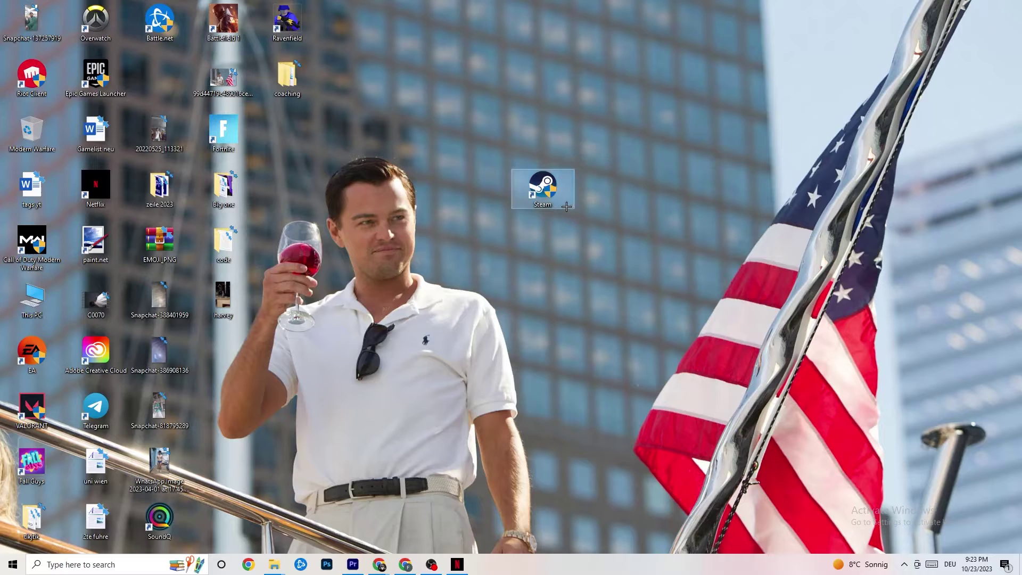
right_click(542, 194)
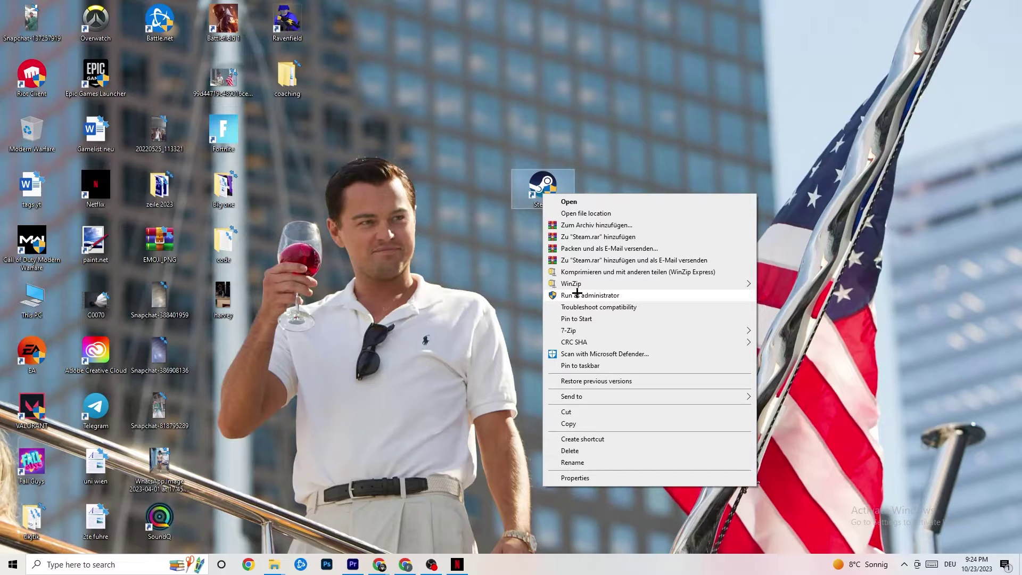
left_click(445, 268)
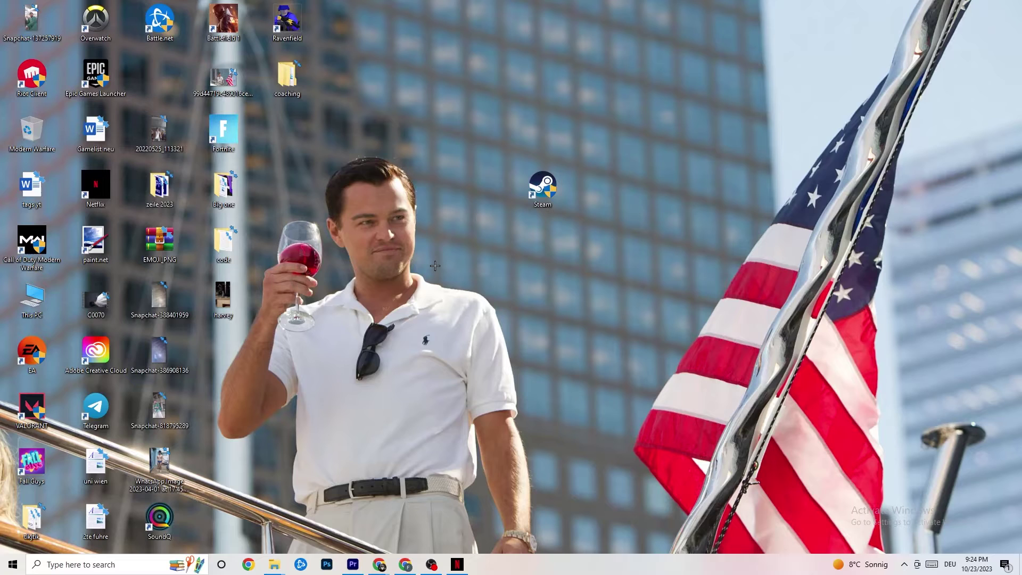
left_click_drag(532, 193, 469, 193)
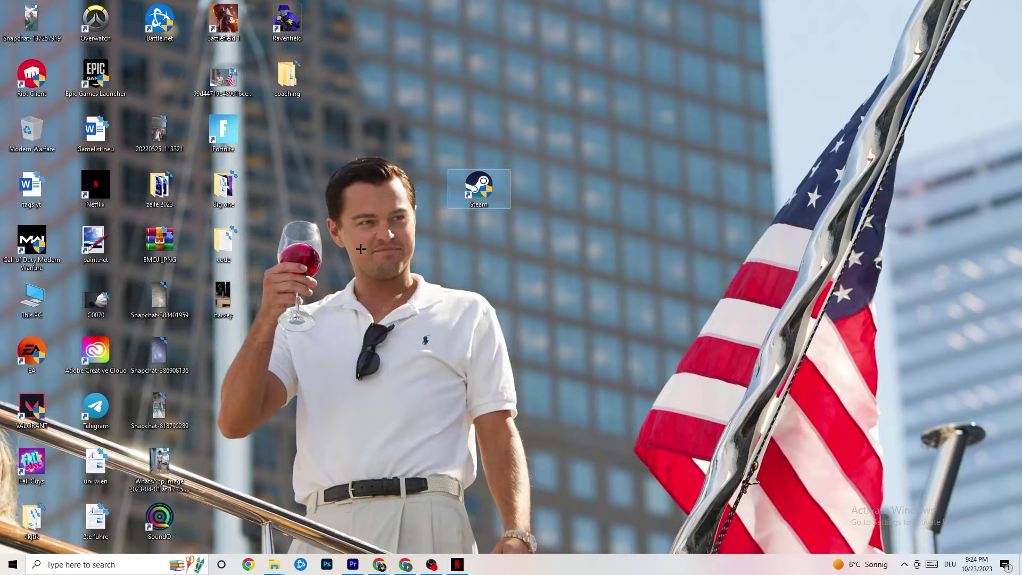
Step: Review the Steam shortcut's compatibility settings, including the Windows versions offered for compatibility mode, and confirm its properties
right_click(469, 193)
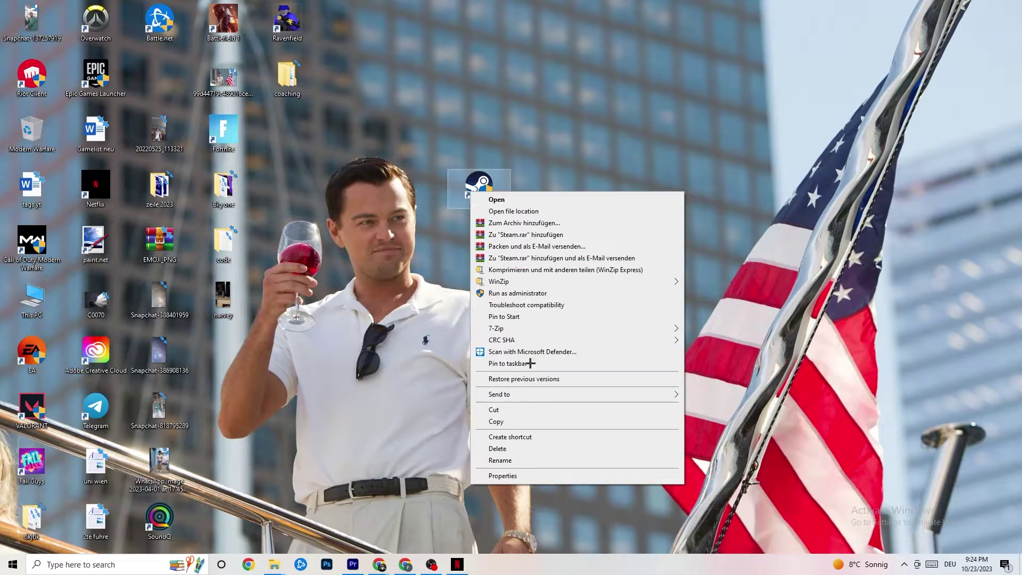
left_click(519, 475)
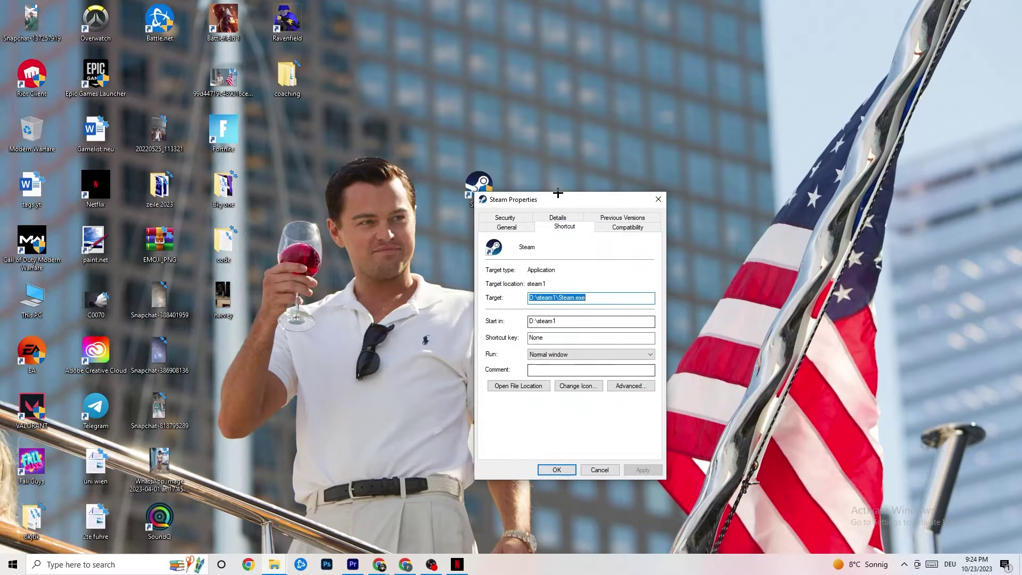
left_click_drag(558, 193, 410, 47)
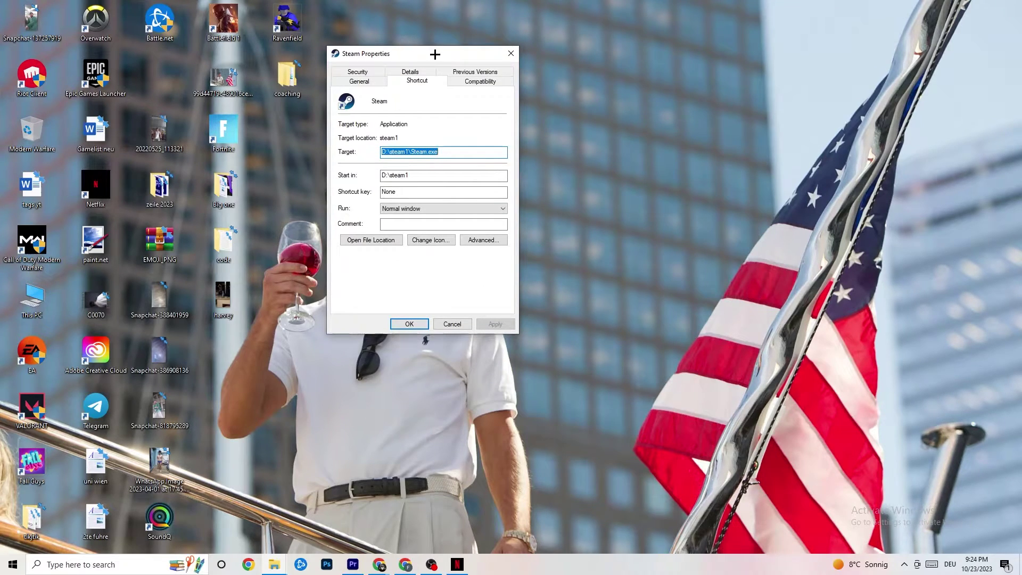
left_click(466, 80)
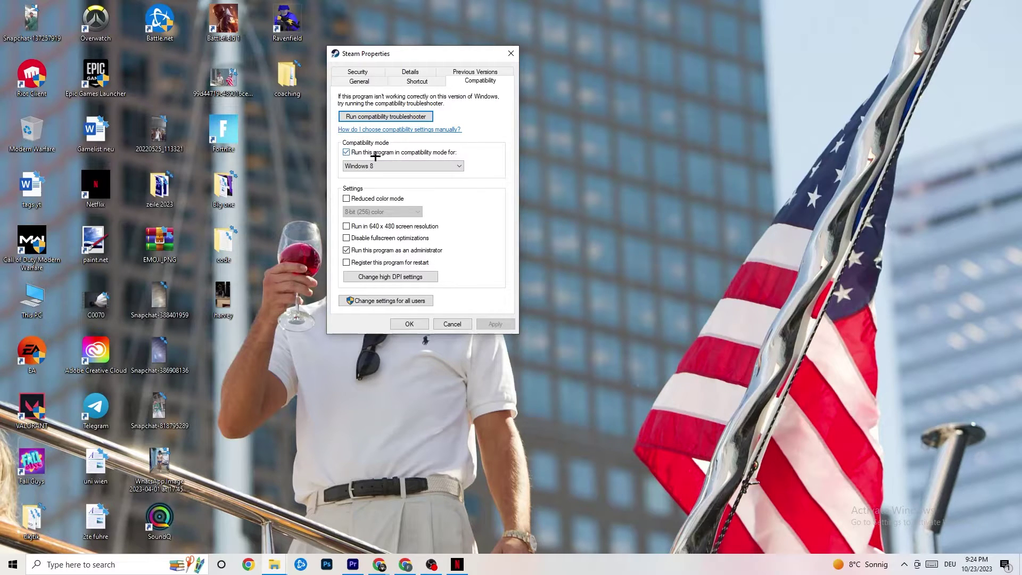
left_click(438, 165)
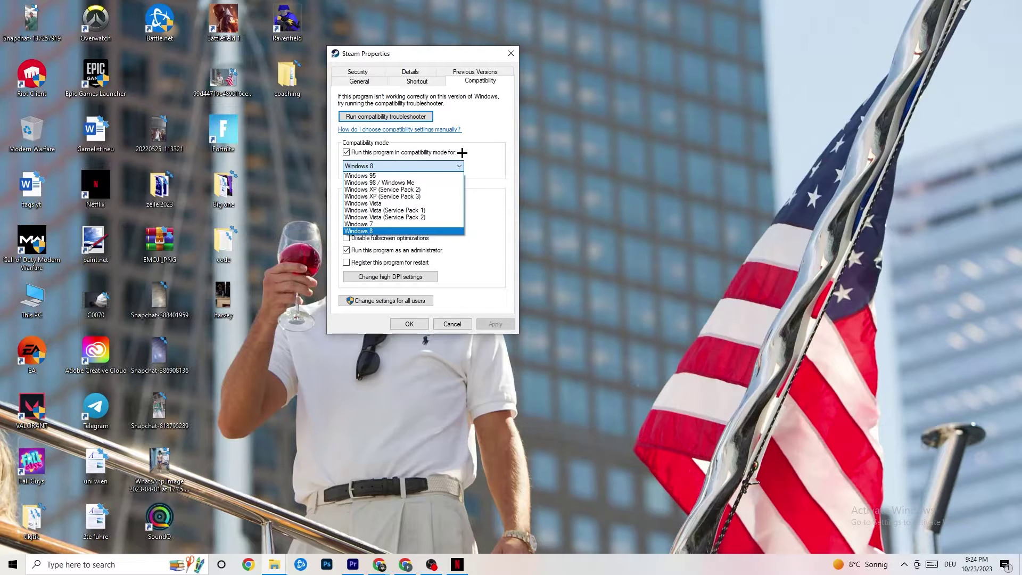
left_click(463, 152)
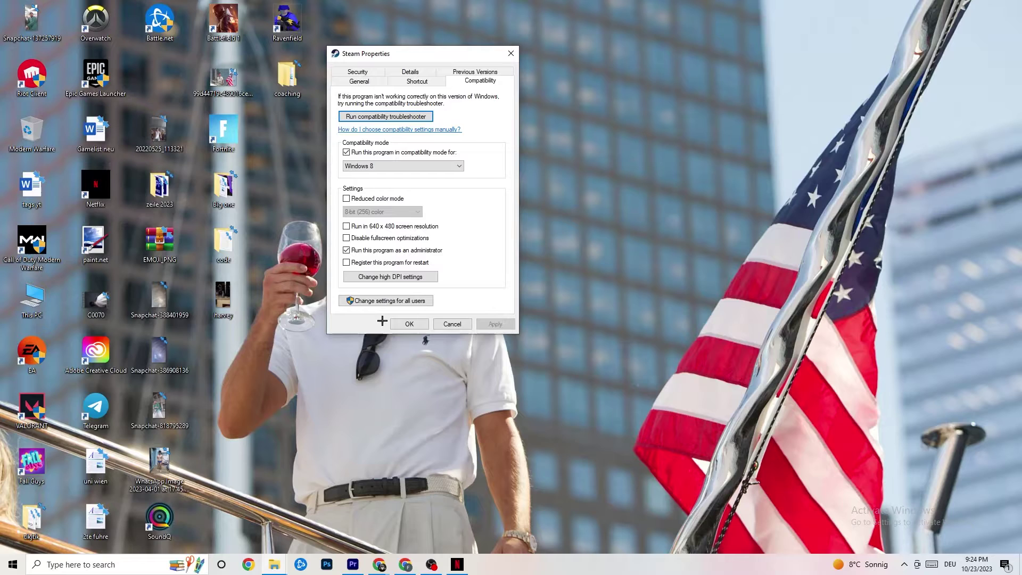
left_click(410, 322)
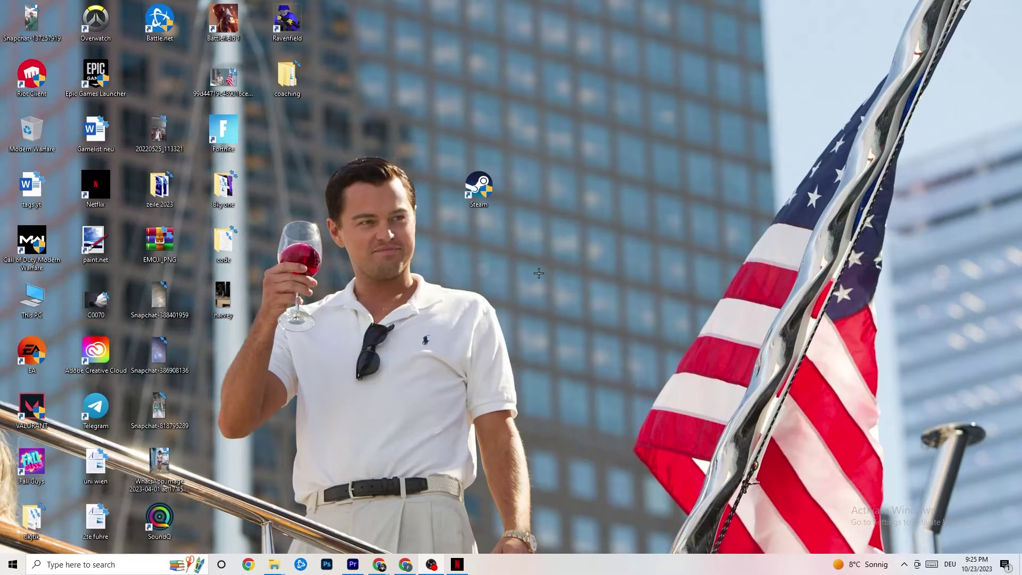
right_click(493, 201)
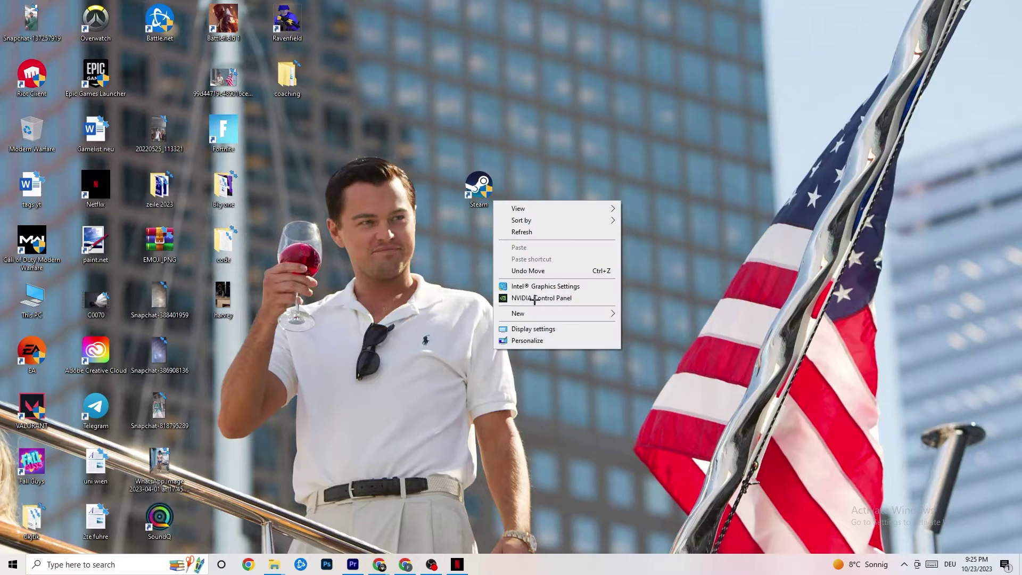
right_click(509, 109)
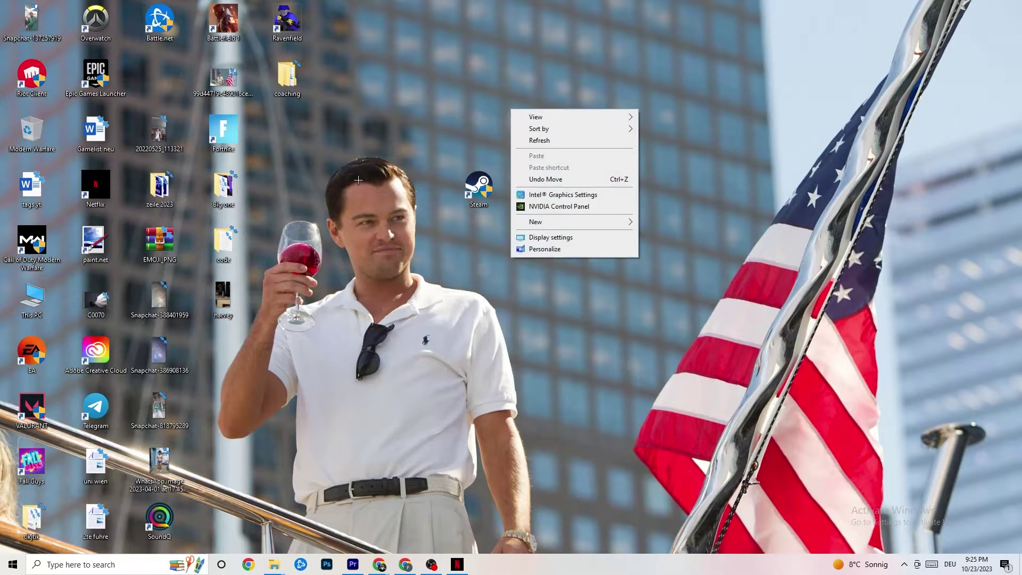
left_click(394, 21)
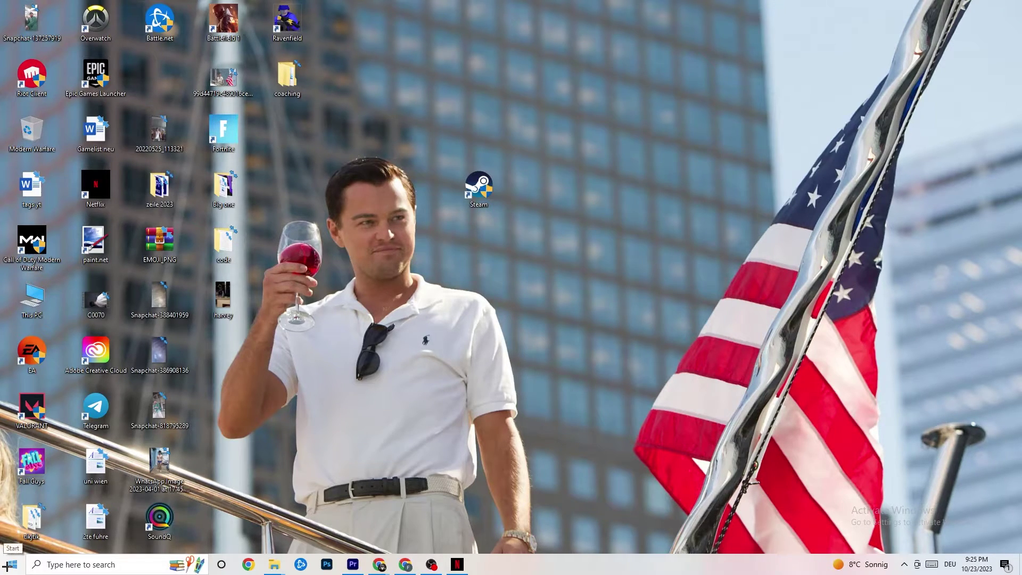
left_click(478, 190)
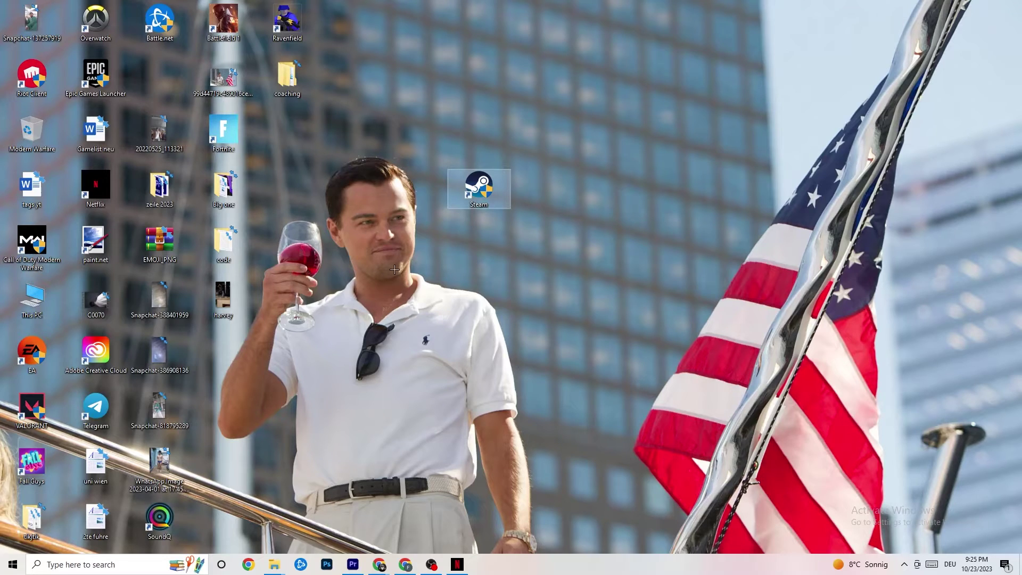
Step: Open Task Manager and maximize its window
right_click(567, 571)
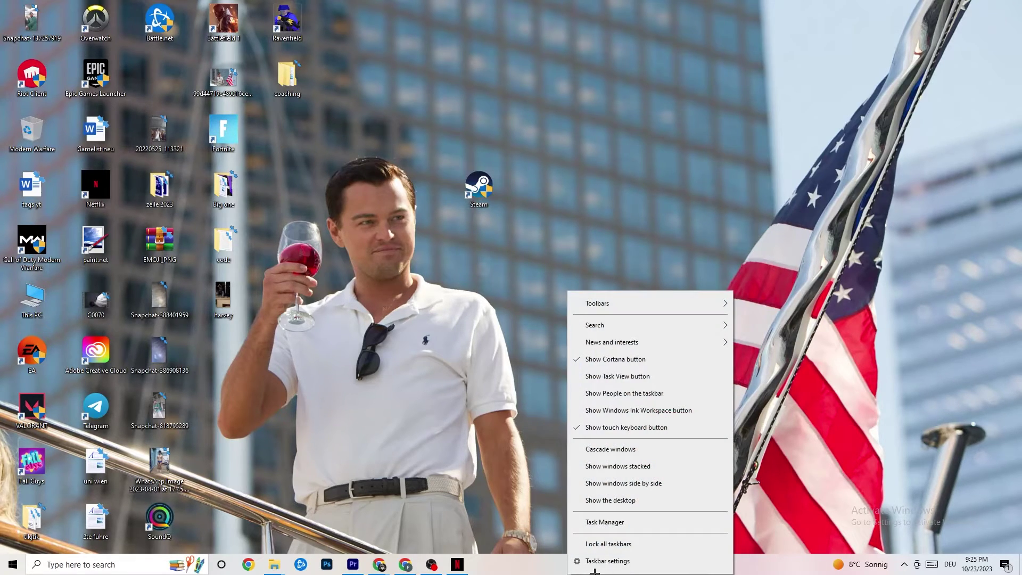
left_click(630, 522)
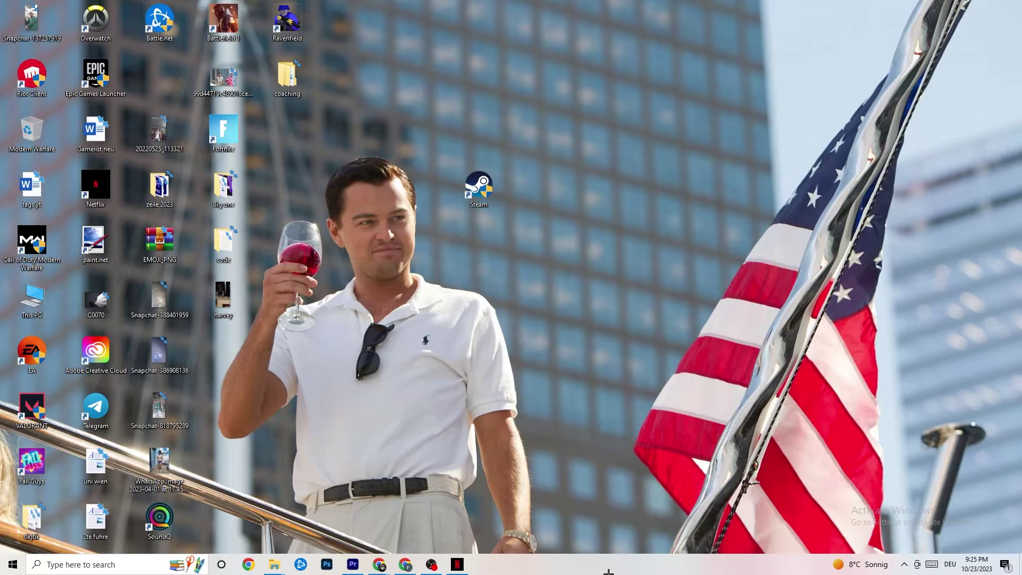
double_click(590, 26)
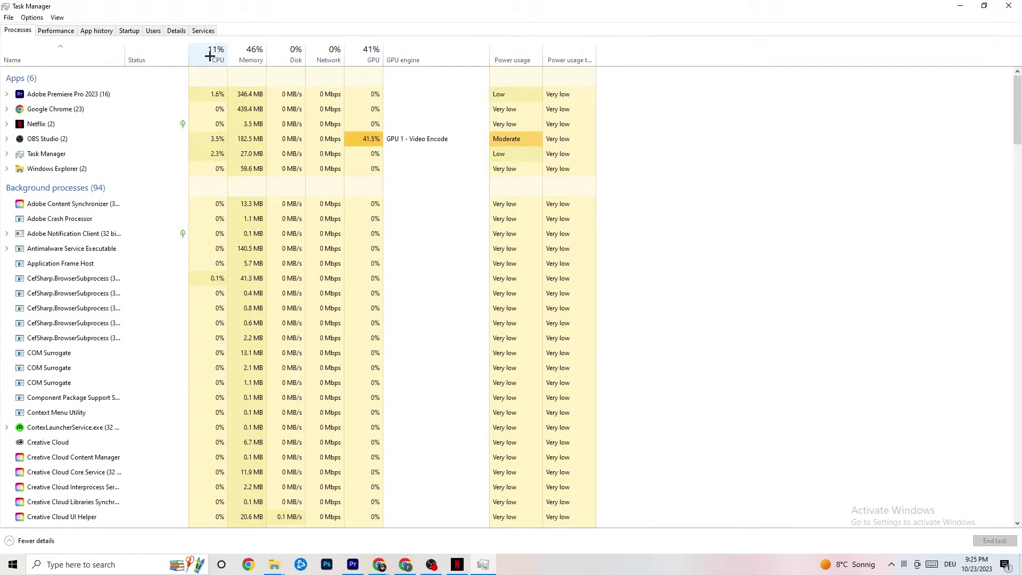
Step: Check the actions available for the Windows Explorer process and for the Pivot Software startup entry
right_click(68, 169)
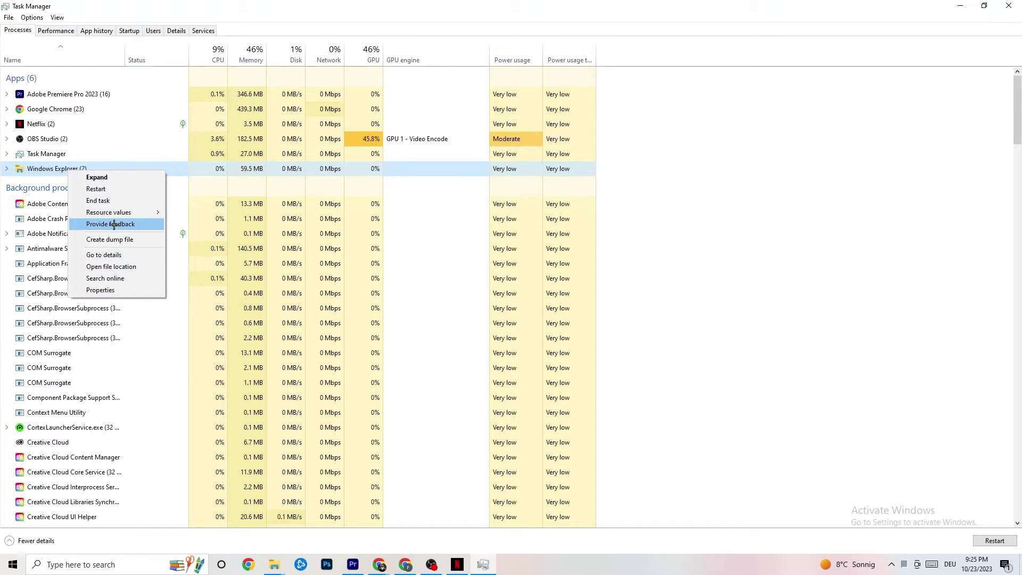
left_click(748, 158)
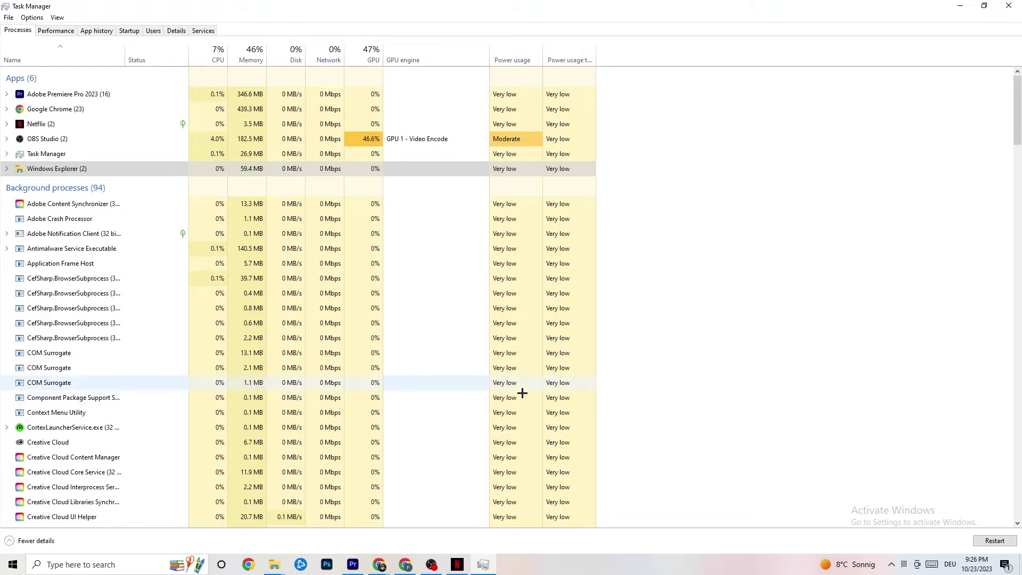
left_click(128, 30)
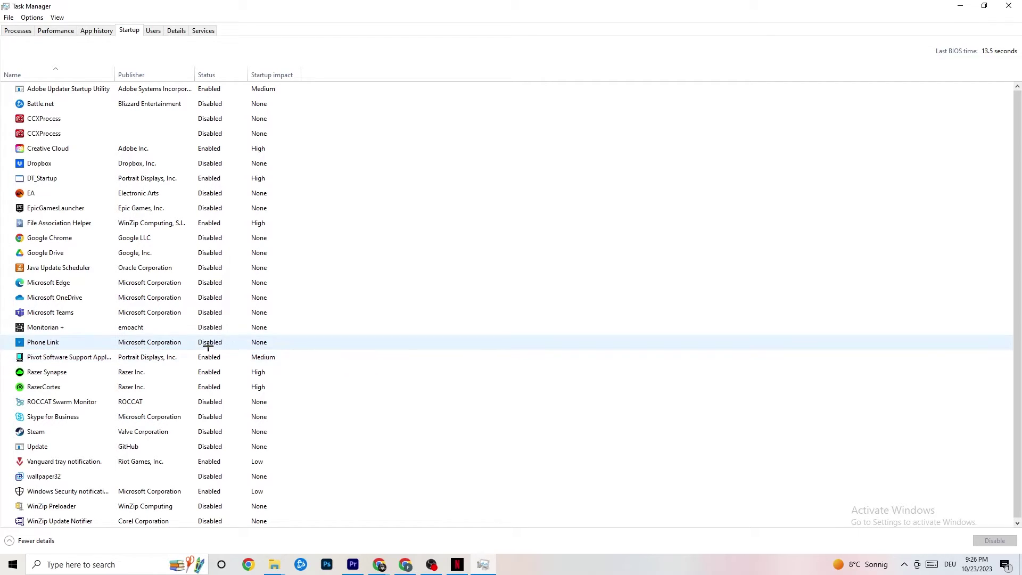
right_click(207, 357)
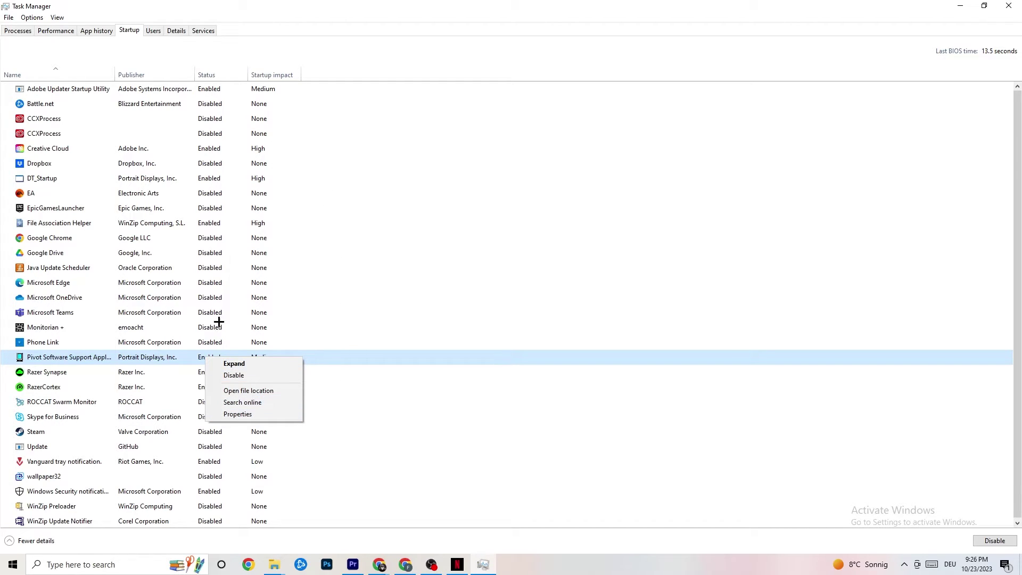
Step: View the priority levels available for the Adobe Premiere Pro process in the detailed process list, and close Task Manager
left_click(176, 32)
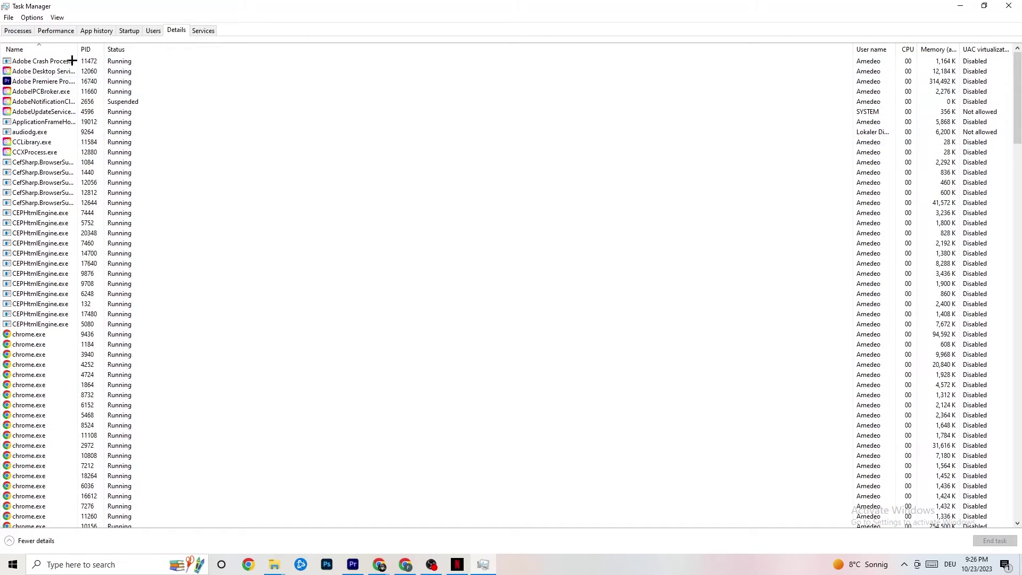
right_click(45, 85)
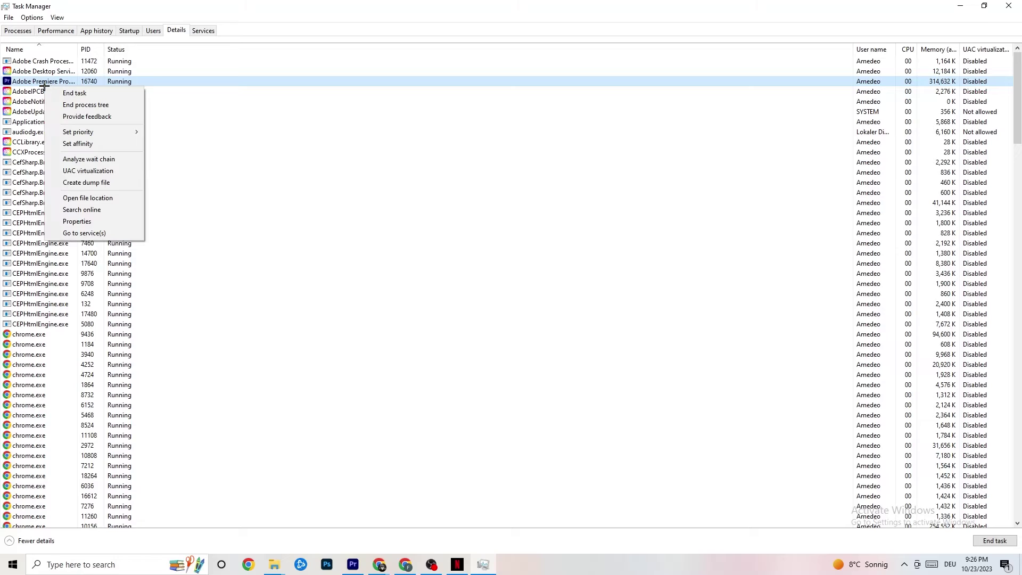
mouse_move(90, 130)
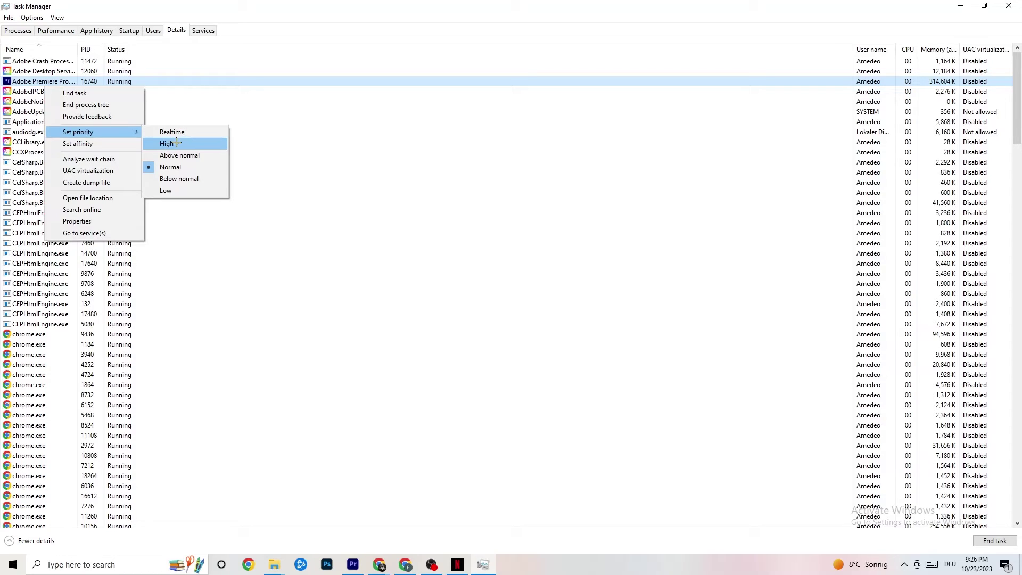
left_click(301, 103)
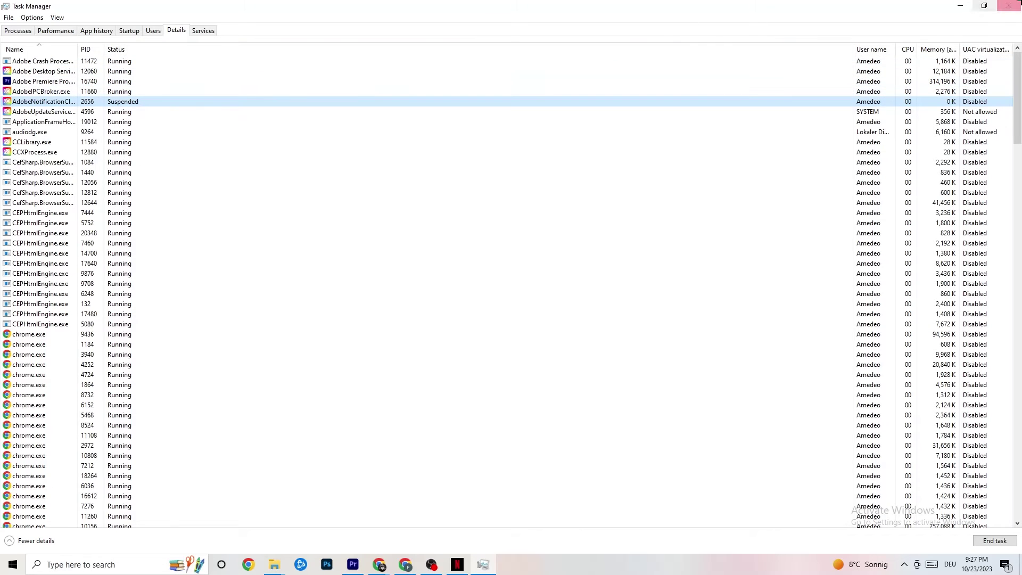
left_click(1009, 5)
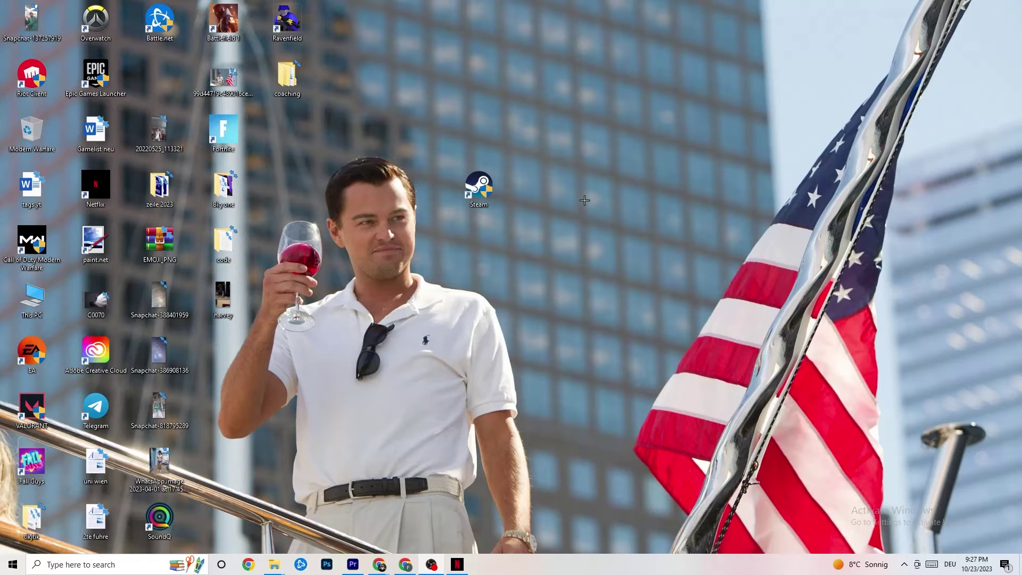
Step: Review the image preview, resolution and refresh rate settings in the NVIDIA Control Panel, and minimize it
right_click(573, 101)
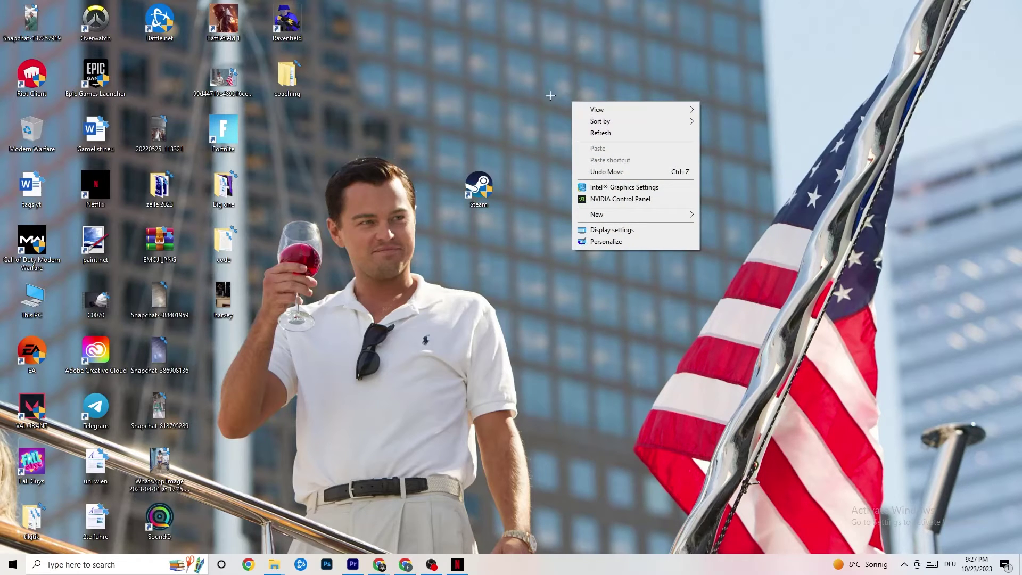
left_click(606, 200)
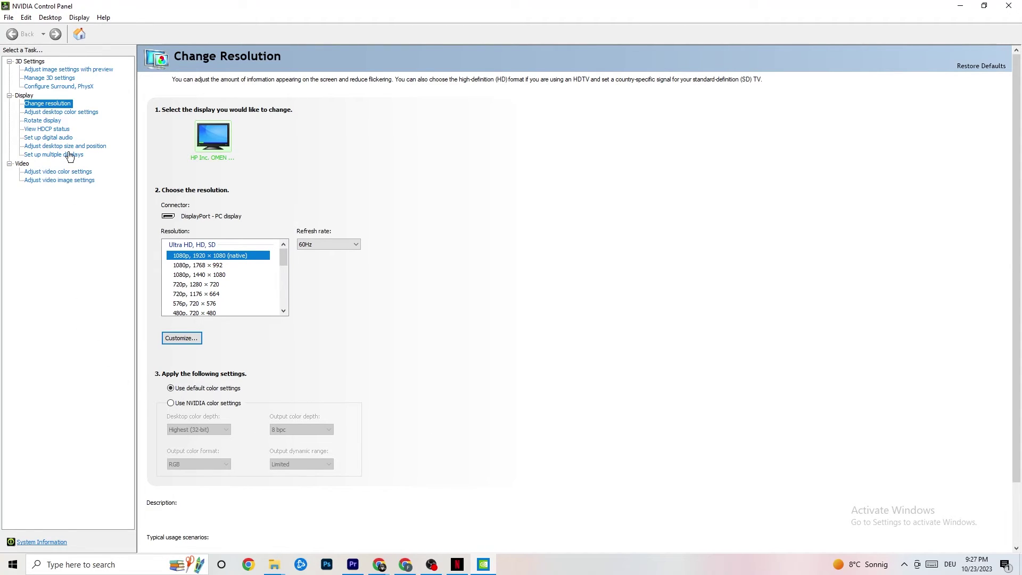
left_click(56, 70)
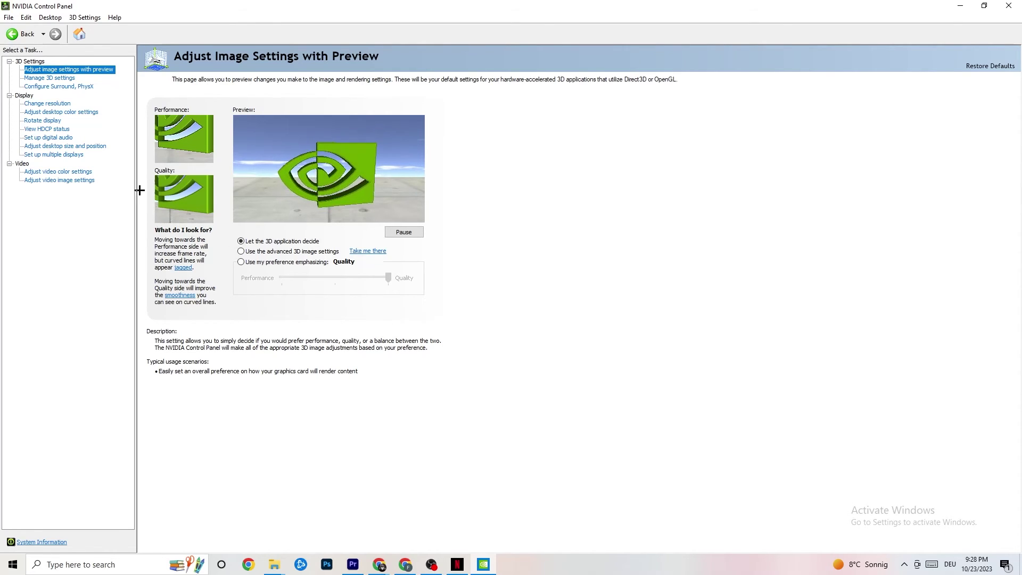
left_click(38, 105)
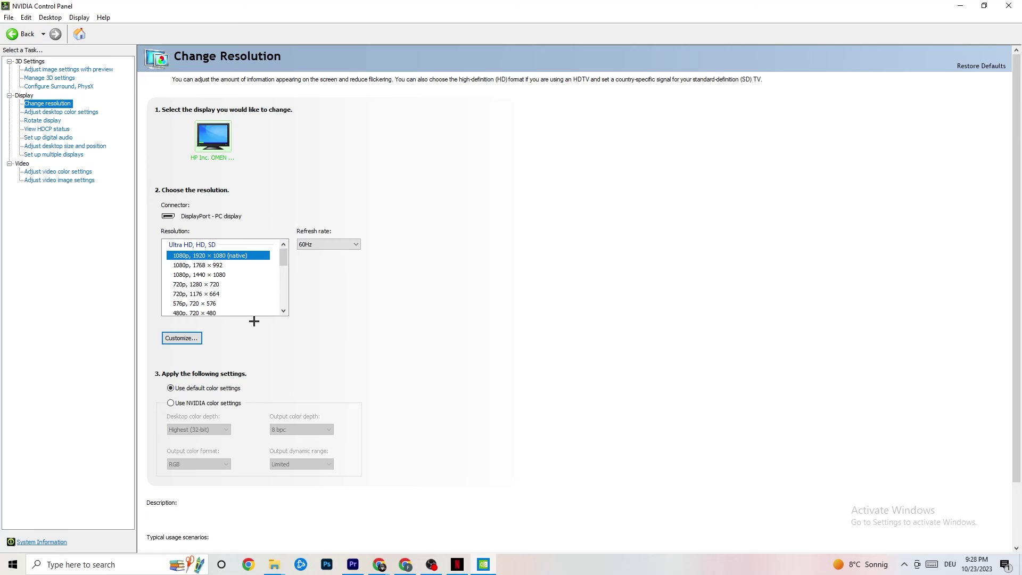
mouse_move(230, 257)
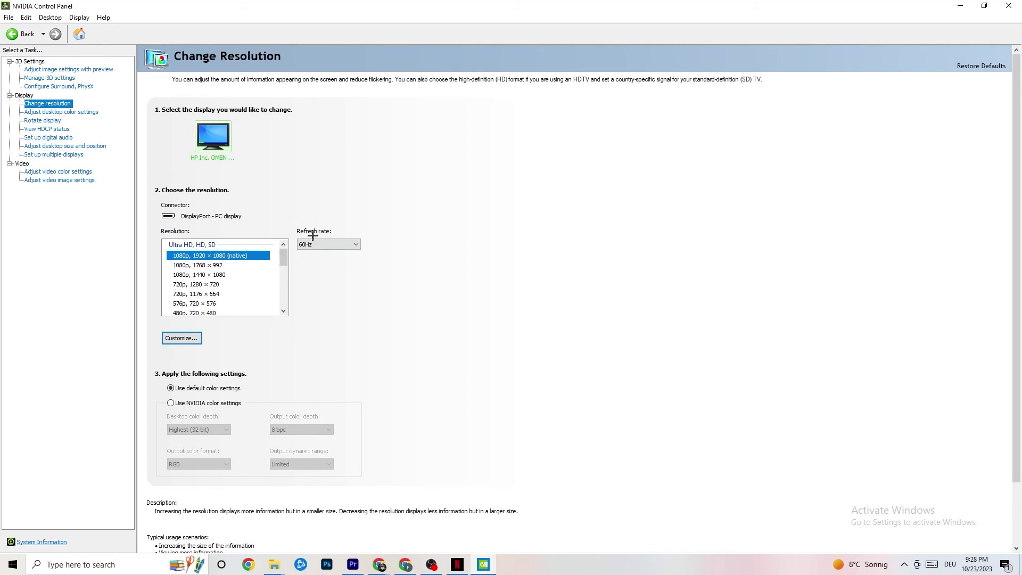
left_click(960, 5)
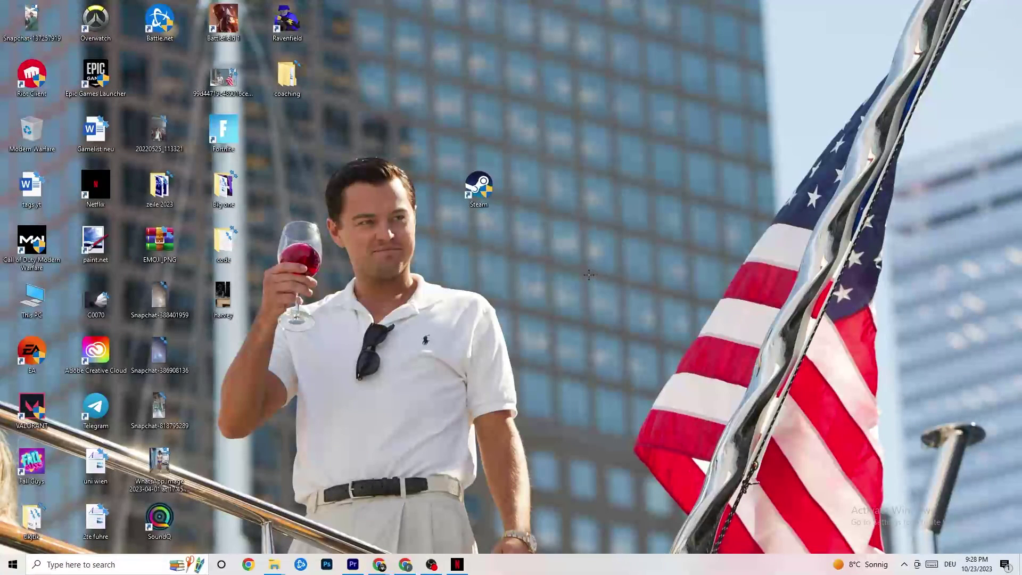